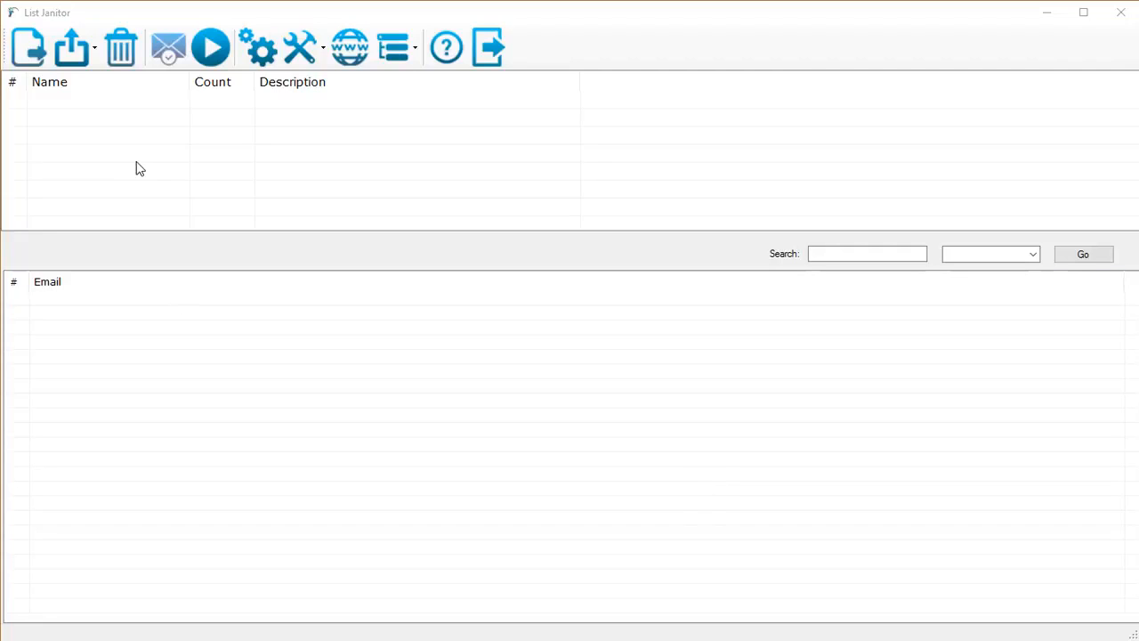
- Import the Suppressions91.txt email list from the Desktop\Suppressions folder and display its addresses
{"action": "left_click", "coordinate": [41, 47]}
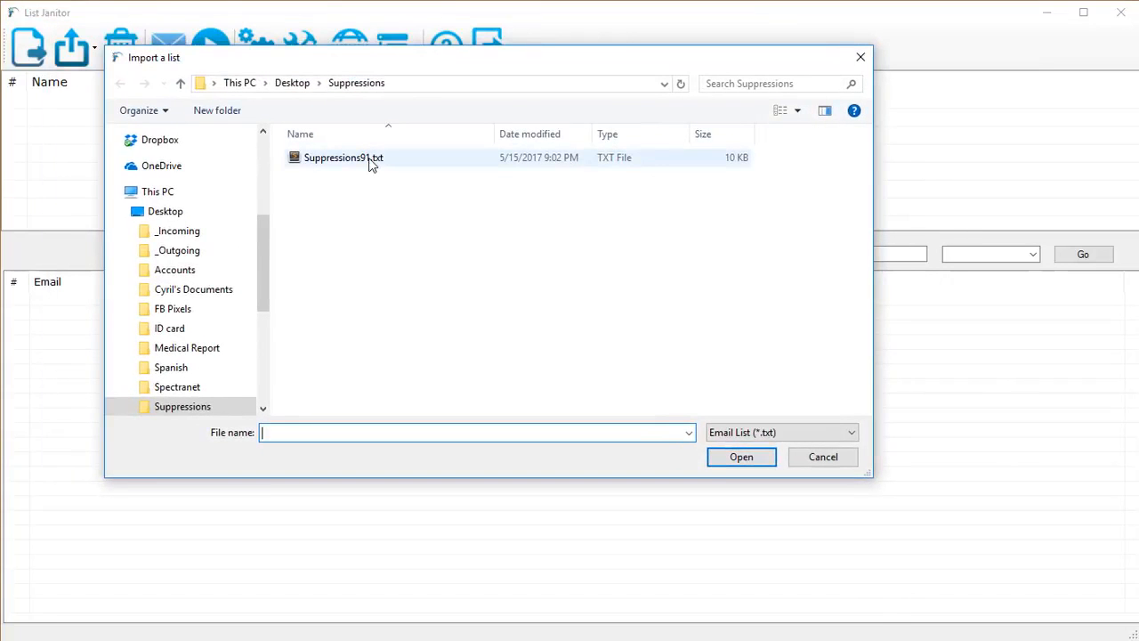
{"action": "left_click", "coordinate": [772, 432]}
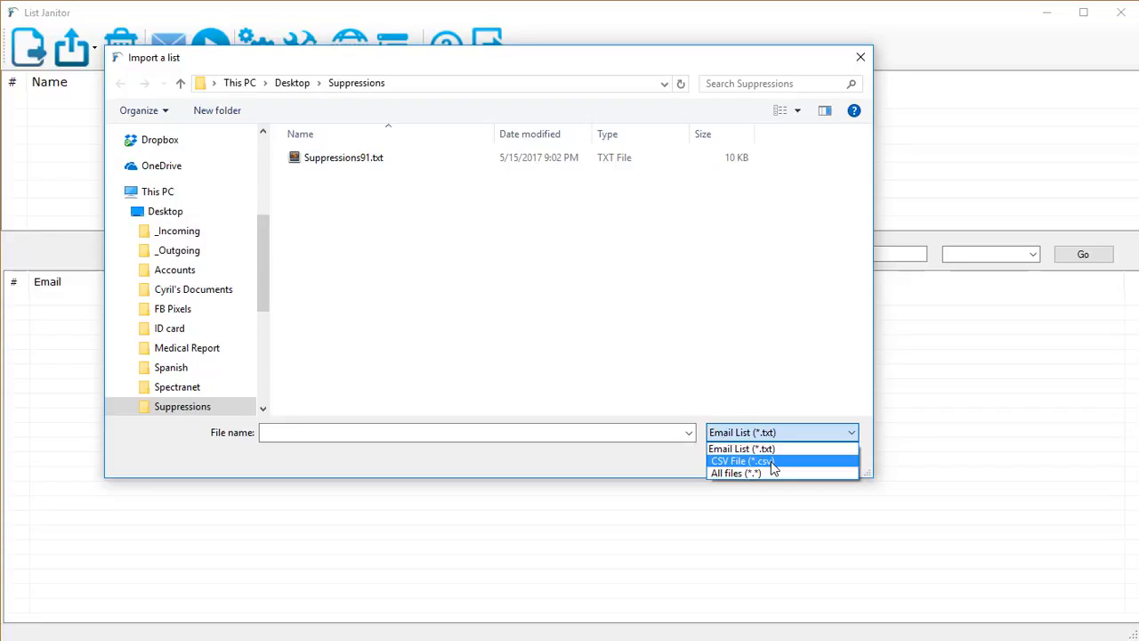
{"action": "left_click", "coordinate": [772, 468]}
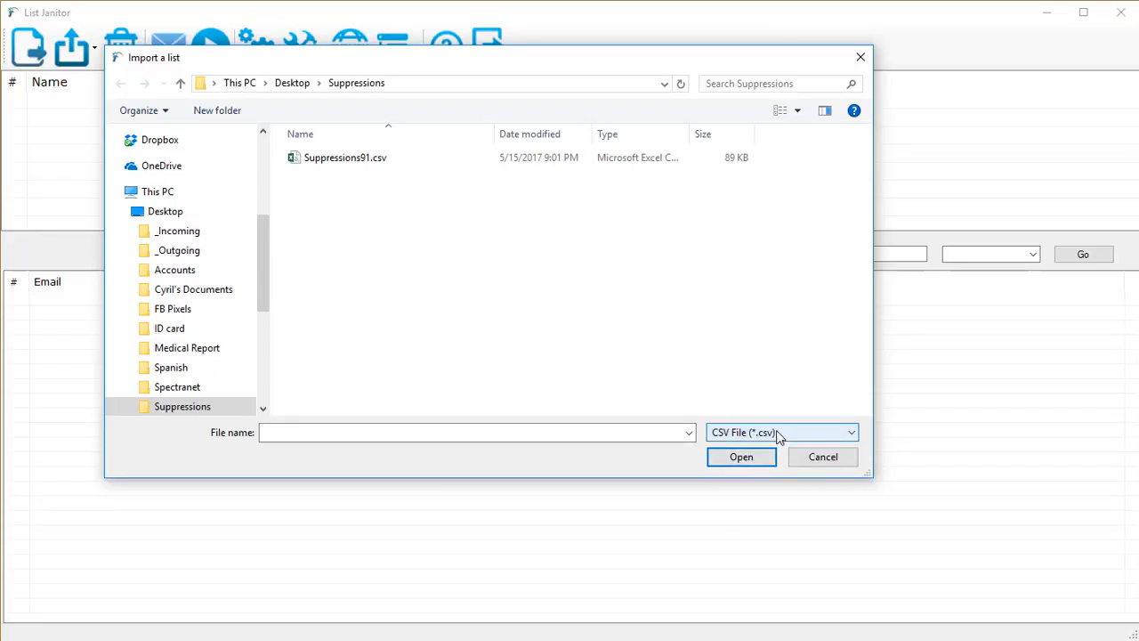
{"action": "left_click", "coordinate": [777, 435]}
{"action": "left_click", "coordinate": [769, 447]}
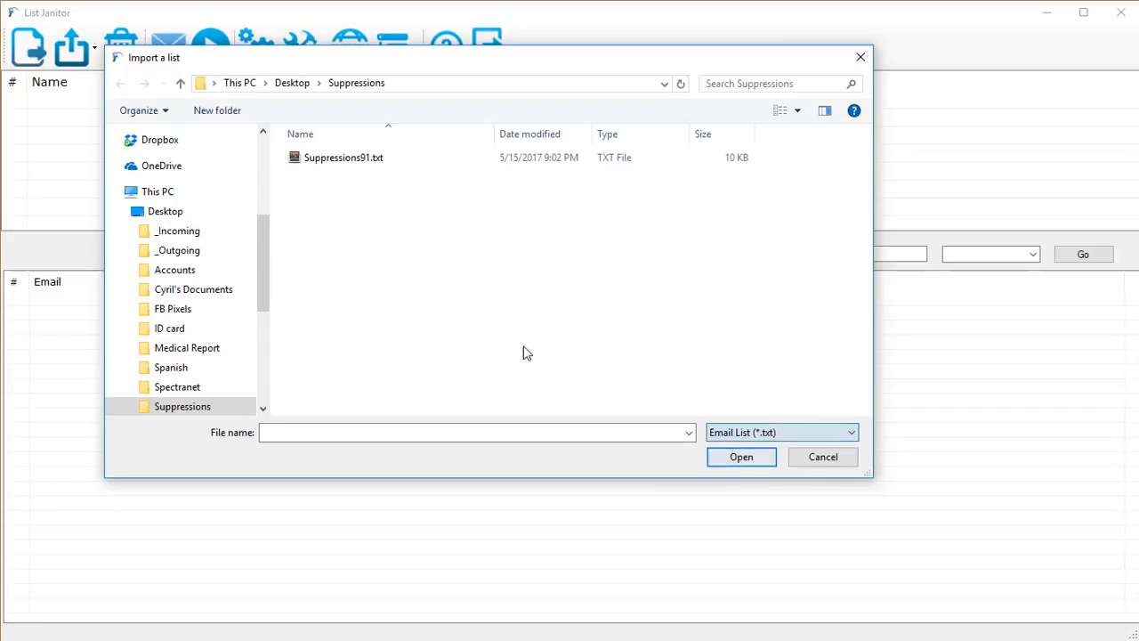
{"action": "left_click", "coordinate": [351, 160]}
{"action": "double_click", "coordinate": [351, 160]}
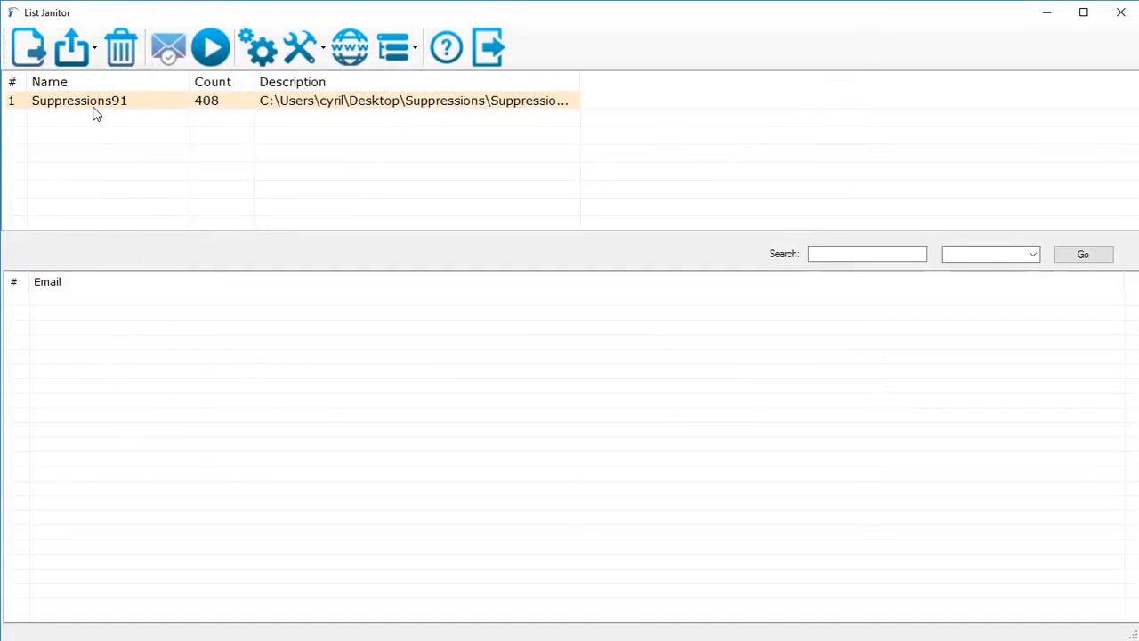
{"action": "left_click", "coordinate": [98, 104]}
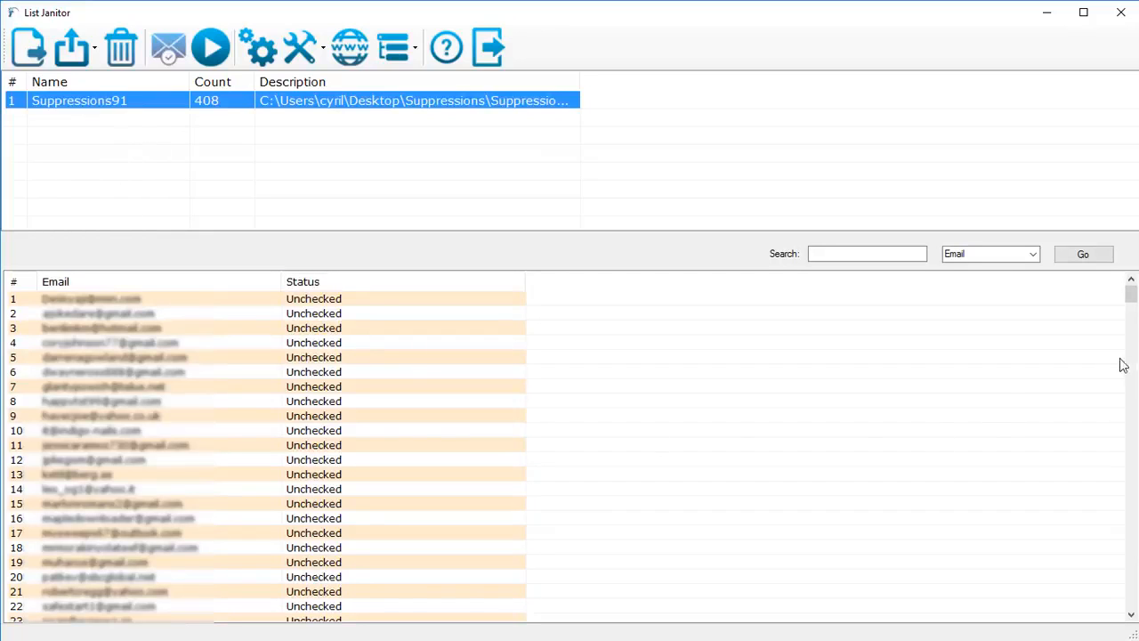
{"action": "mouse_move", "coordinate": [1130, 299]}
{"action": "left_mouse_down"}
{"action": "mouse_move", "coordinate": [1104, 473]}
{"action": "mouse_move", "coordinate": [1103, 561]}
{"action": "mouse_move", "coordinate": [1123, 605]}
{"action": "mouse_move", "coordinate": [1106, 335]}
{"action": "mouse_move", "coordinate": [1126, 287]}
{"action": "left_mouse_up"}
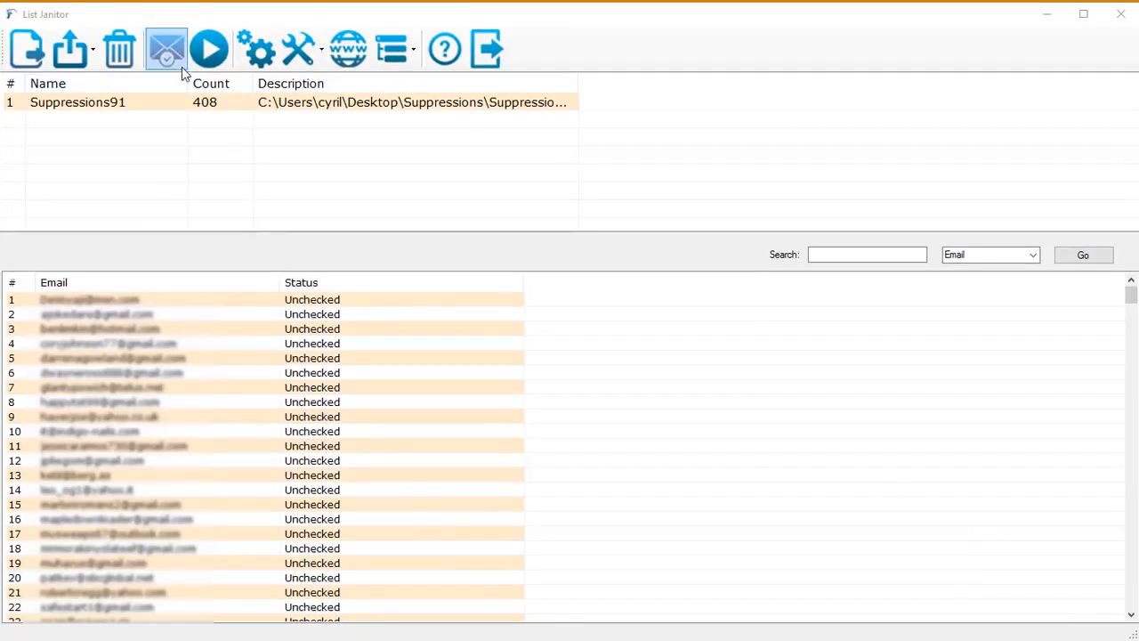
- Enable duplicate, role and spam, spam trap and invalid email removal plus domain and SMTP verification in the list checking options, and save them
{"action": "left_click", "coordinate": [175, 63]}
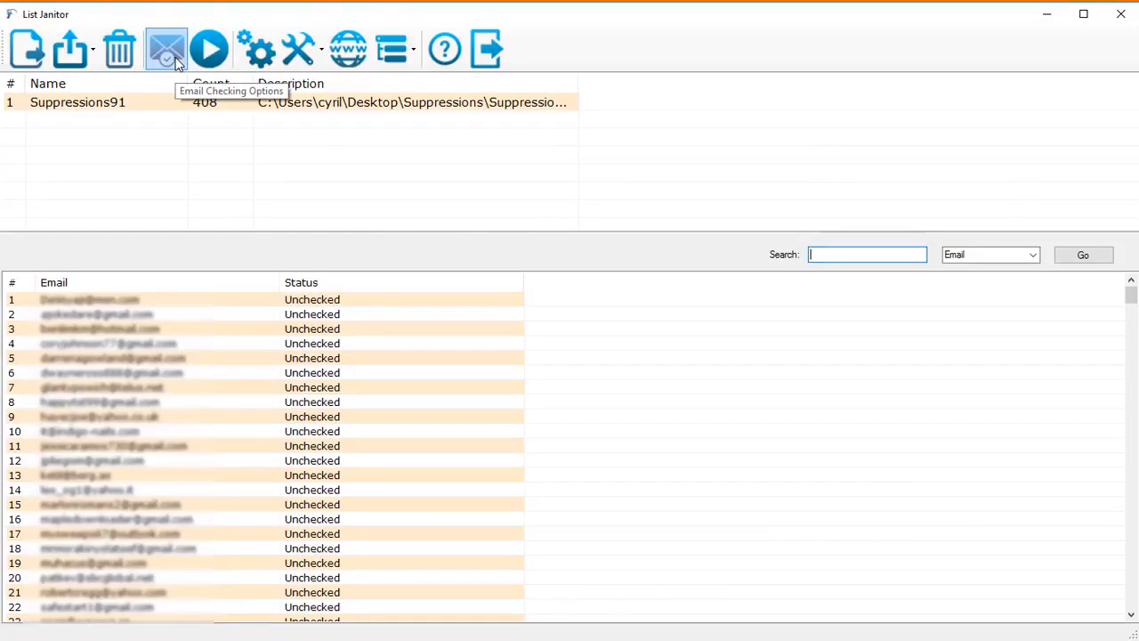
{"action": "left_click", "coordinate": [176, 63]}
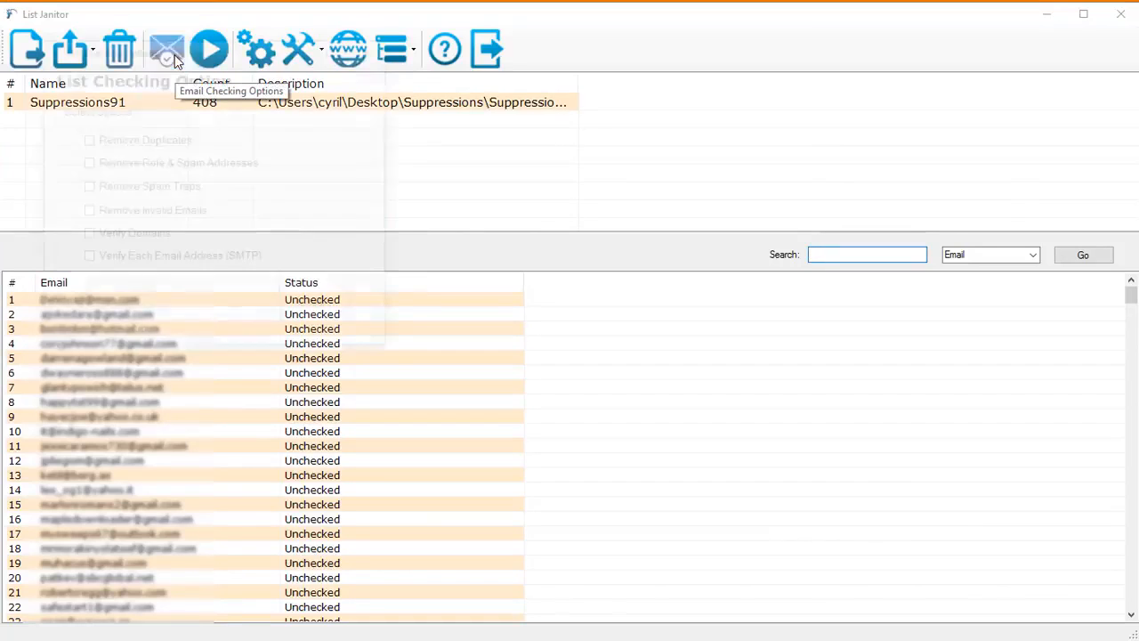
{"action": "left_click_drag", "start_coordinate": [234, 77], "coordinate": [436, 173]}
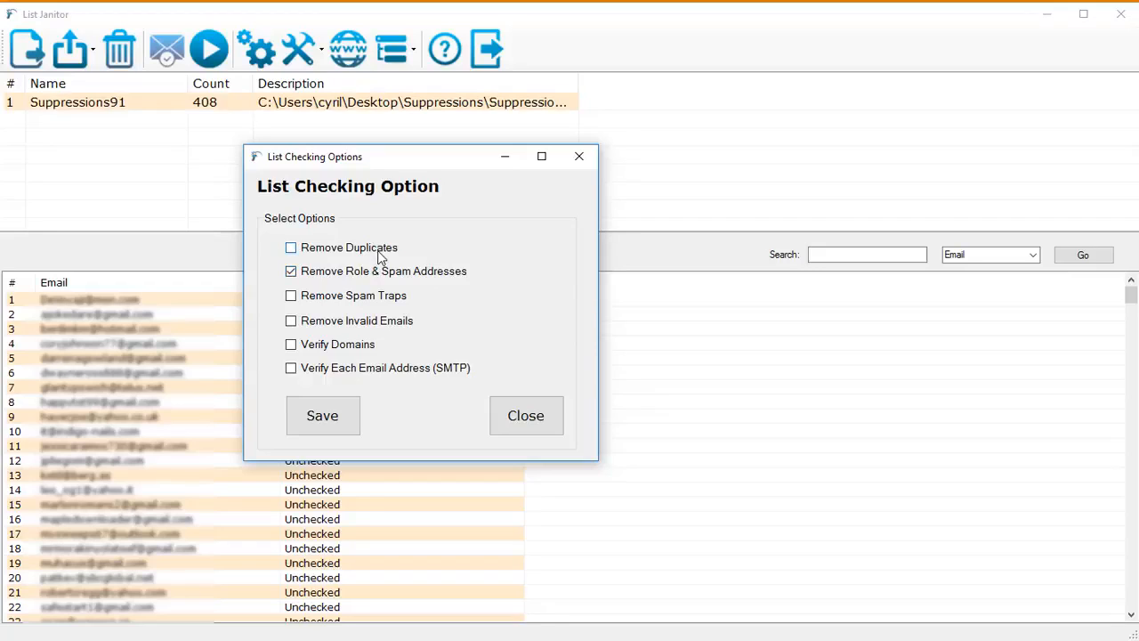
{"action": "left_click", "coordinate": [378, 249]}
{"action": "left_click", "coordinate": [374, 297]}
{"action": "left_click", "coordinate": [376, 321]}
{"action": "left_click", "coordinate": [346, 347]}
{"action": "left_click", "coordinate": [430, 375]}
{"action": "left_click", "coordinate": [354, 420]}
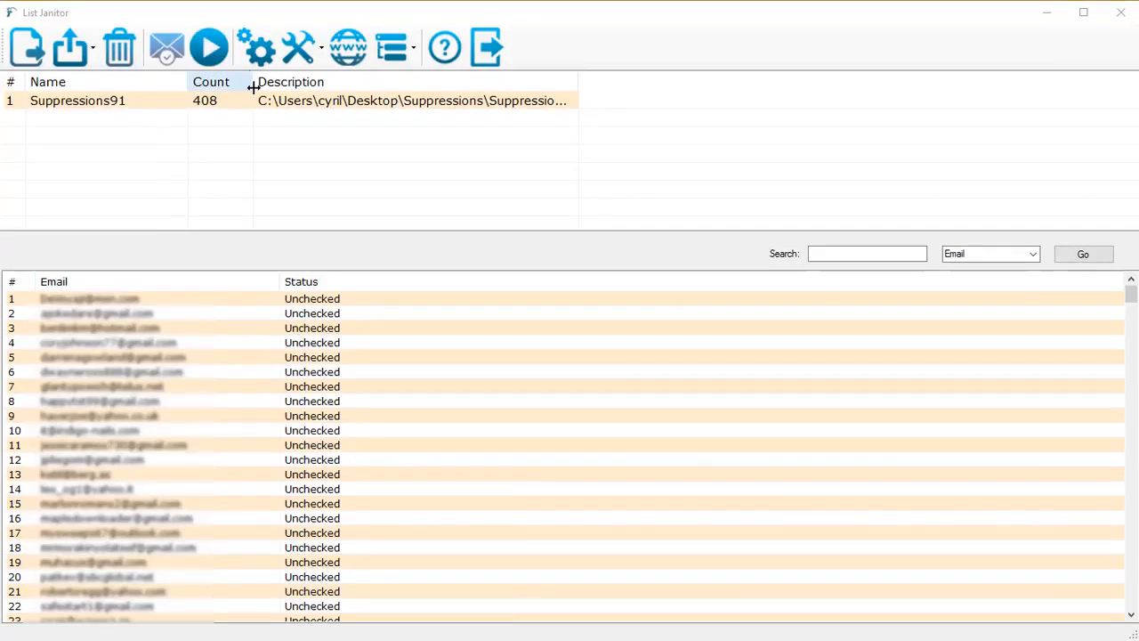
- Run the email check on the Suppressions91 list and review the status of each address
{"action": "left_click", "coordinate": [216, 53]}
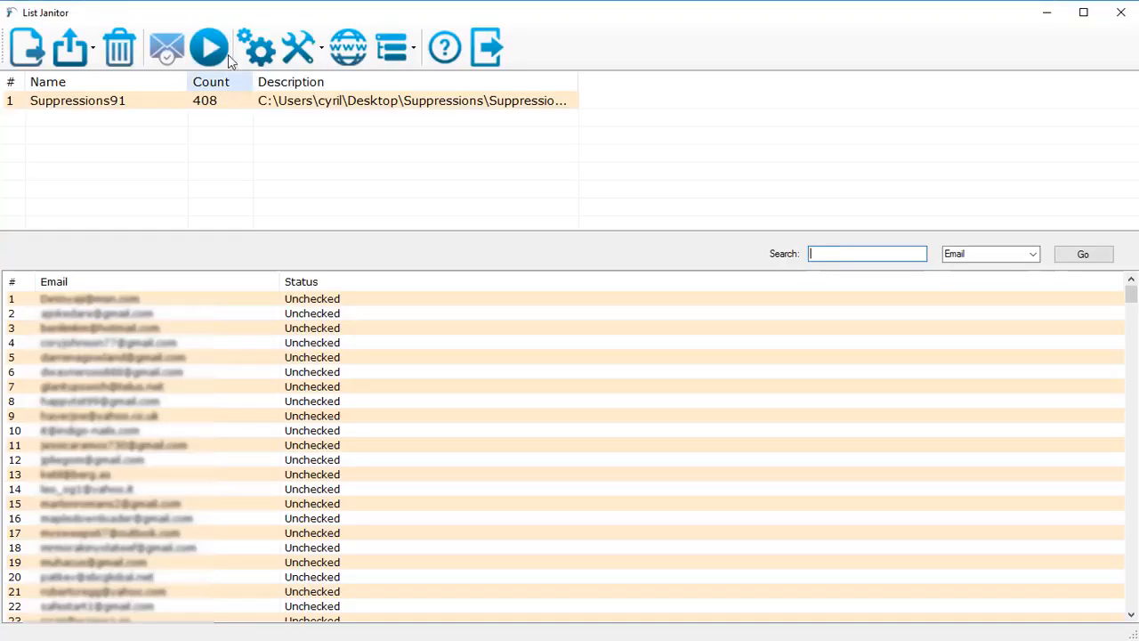
{"action": "left_click", "coordinate": [218, 54]}
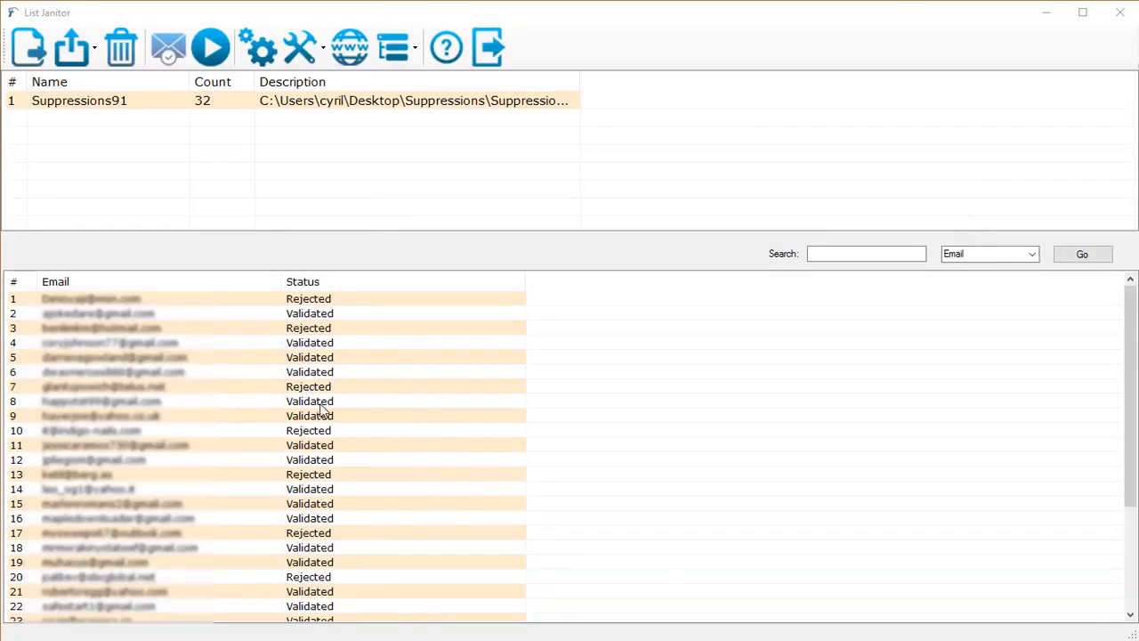
{"action": "scroll", "coordinate": [327, 428], "scroll_direction": "down", "scroll_amount": 4}
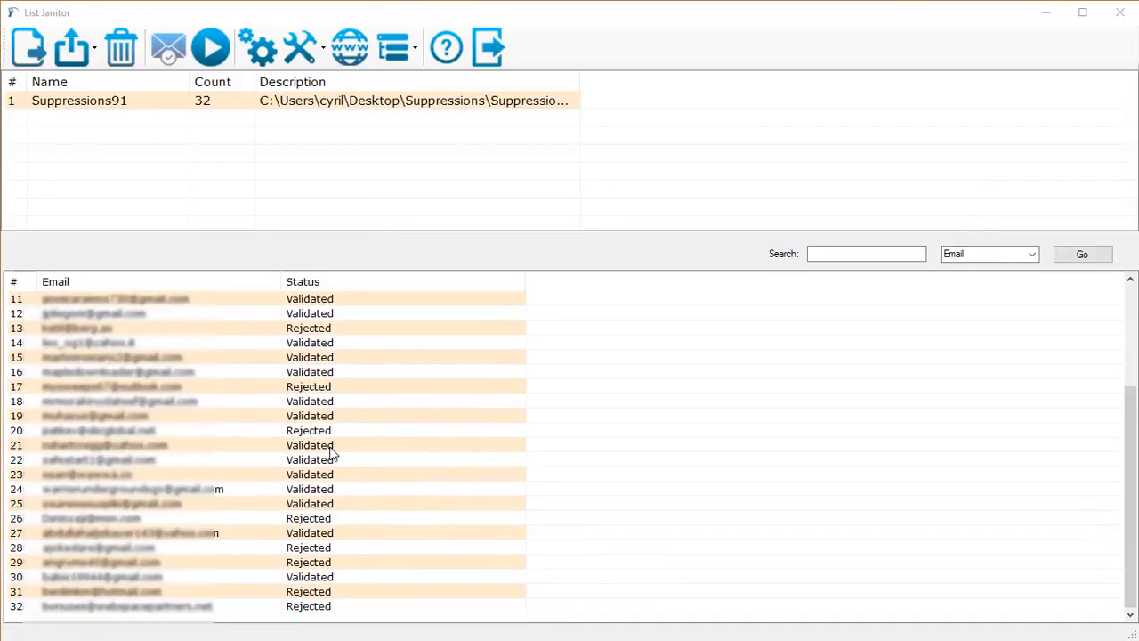
{"action": "scroll", "coordinate": [327, 472], "scroll_direction": "up", "scroll_amount": 1}
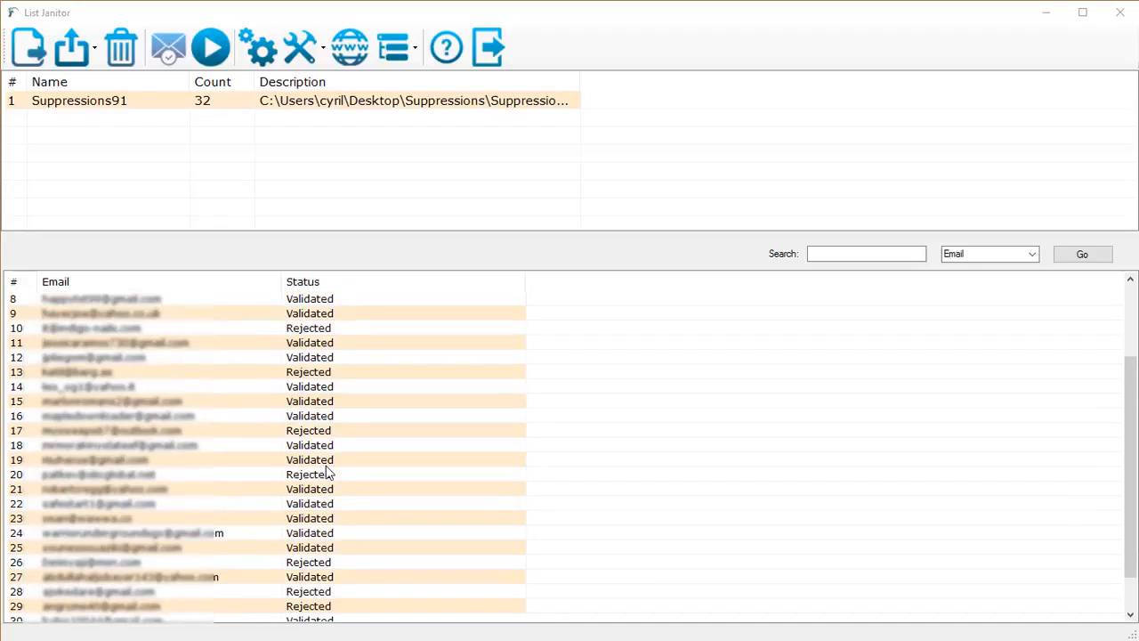
{"action": "scroll", "coordinate": [328, 473], "scroll_direction": "up", "scroll_amount": 3}
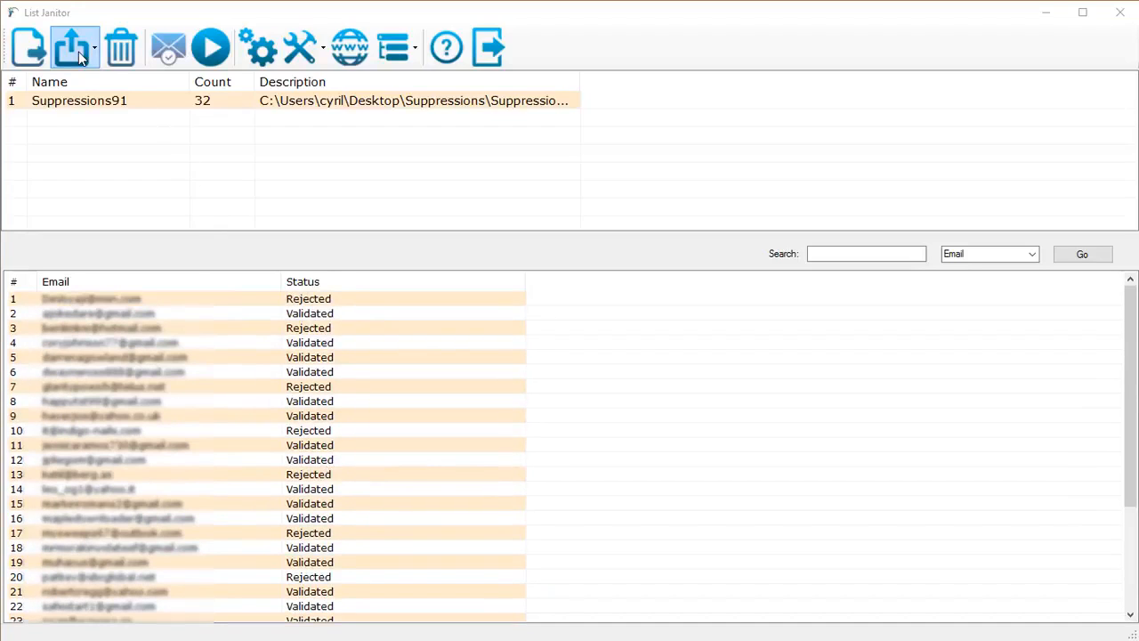
{"action": "left_click", "coordinate": [81, 52]}
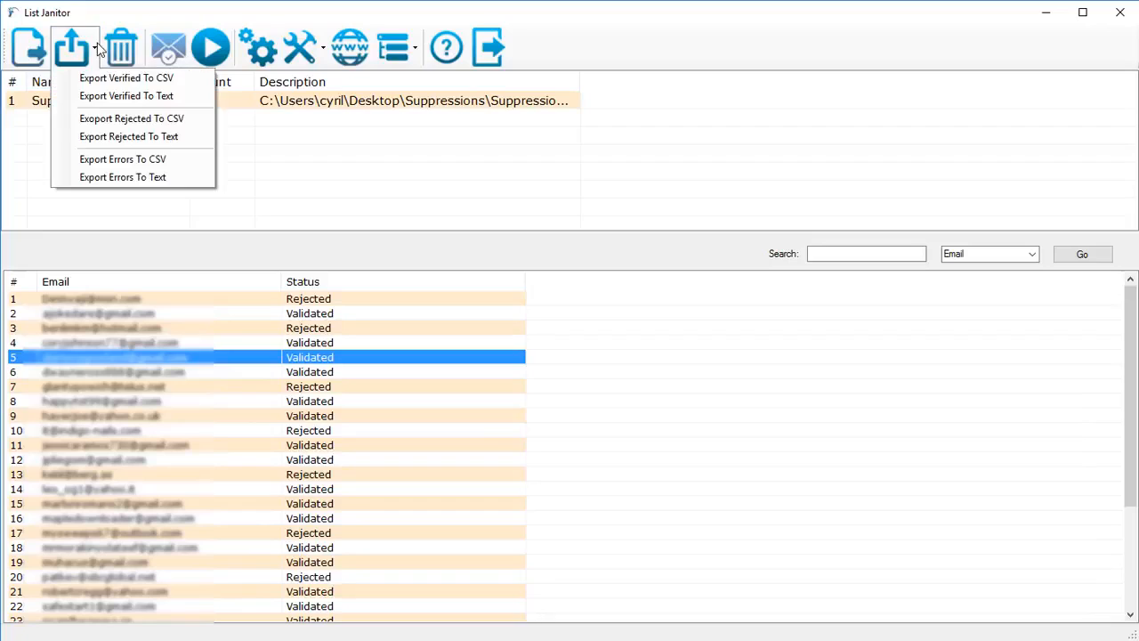
{"action": "left_click", "coordinate": [124, 85]}
{"action": "left_click", "coordinate": [73, 49]}
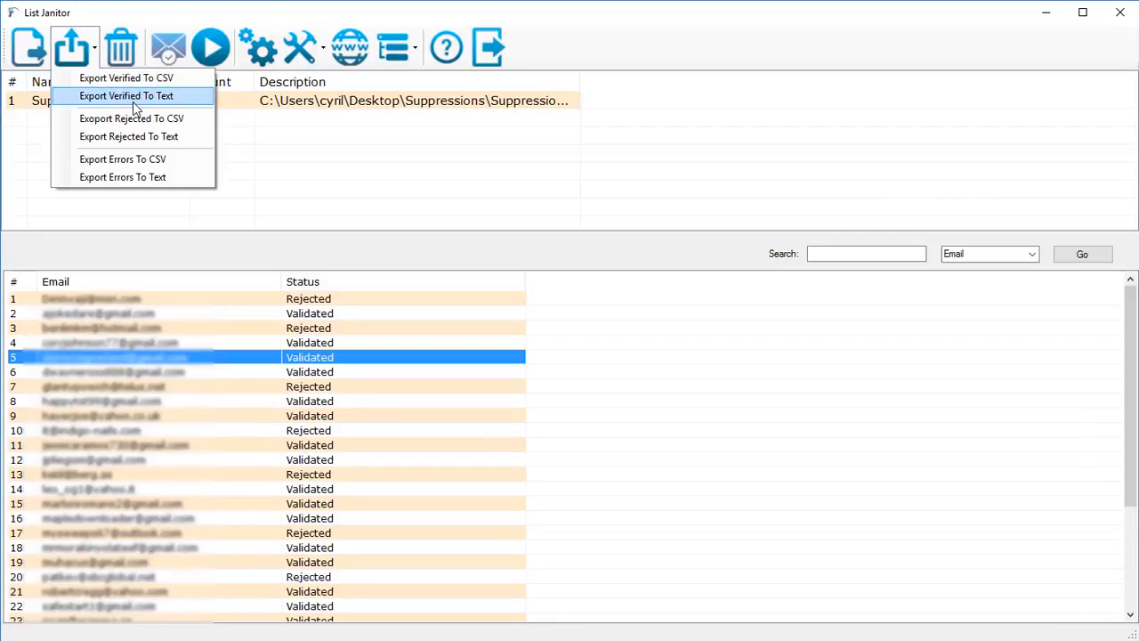
{"action": "left_click", "coordinate": [165, 137]}
{"action": "left_click", "coordinate": [388, 442]}
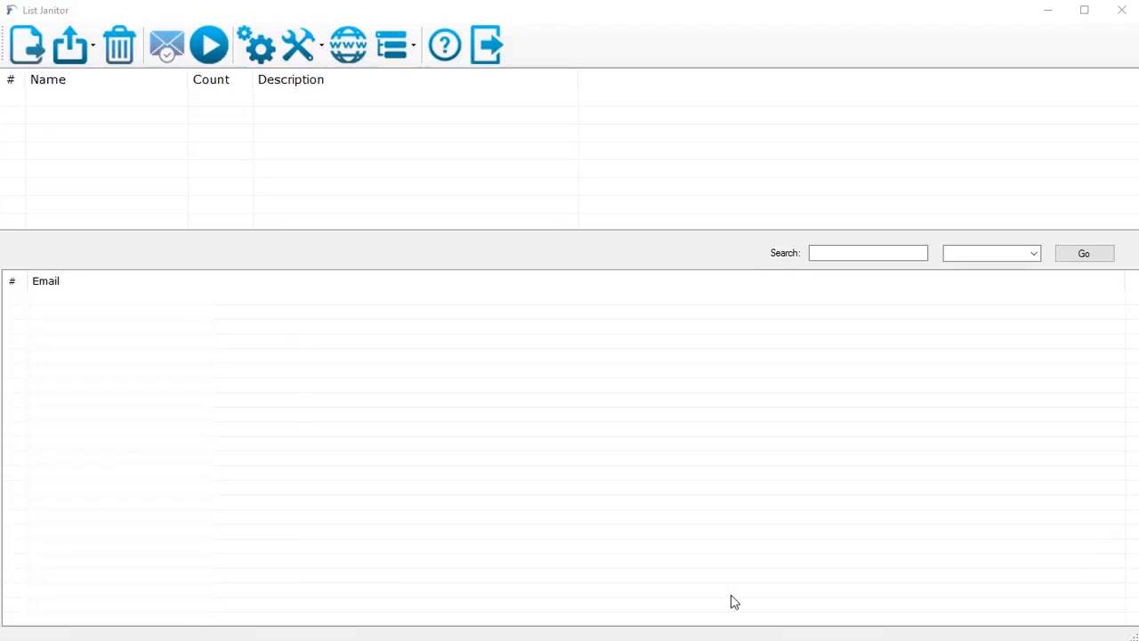
- Import the Suppressions91.txt and Suppressions9s1.txt lists from the Suppressions folder
{"action": "left_click", "coordinate": [315, 49]}
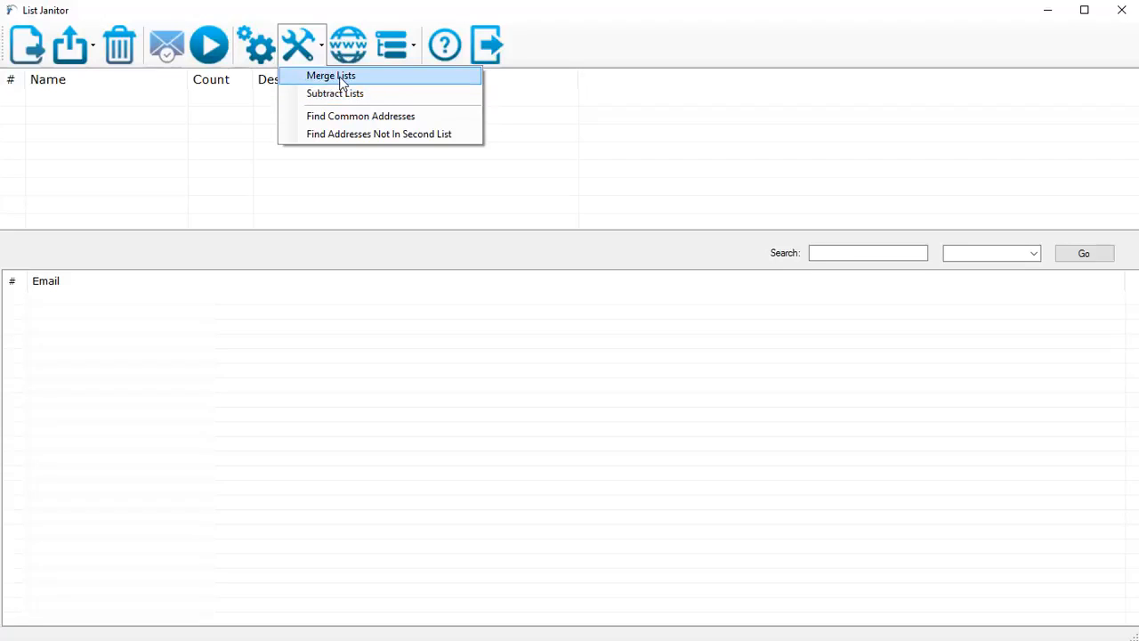
{"action": "left_click", "coordinate": [42, 100]}
{"action": "left_click", "coordinate": [26, 44]}
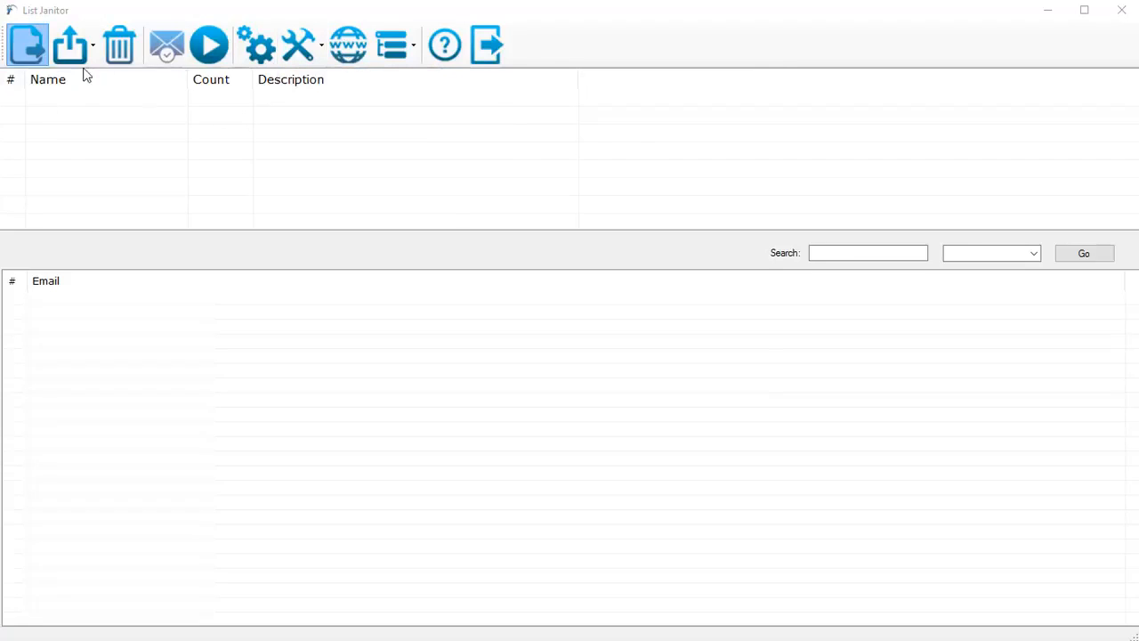
{"action": "double_click", "coordinate": [250, 153]}
{"action": "left_click", "coordinate": [27, 44]}
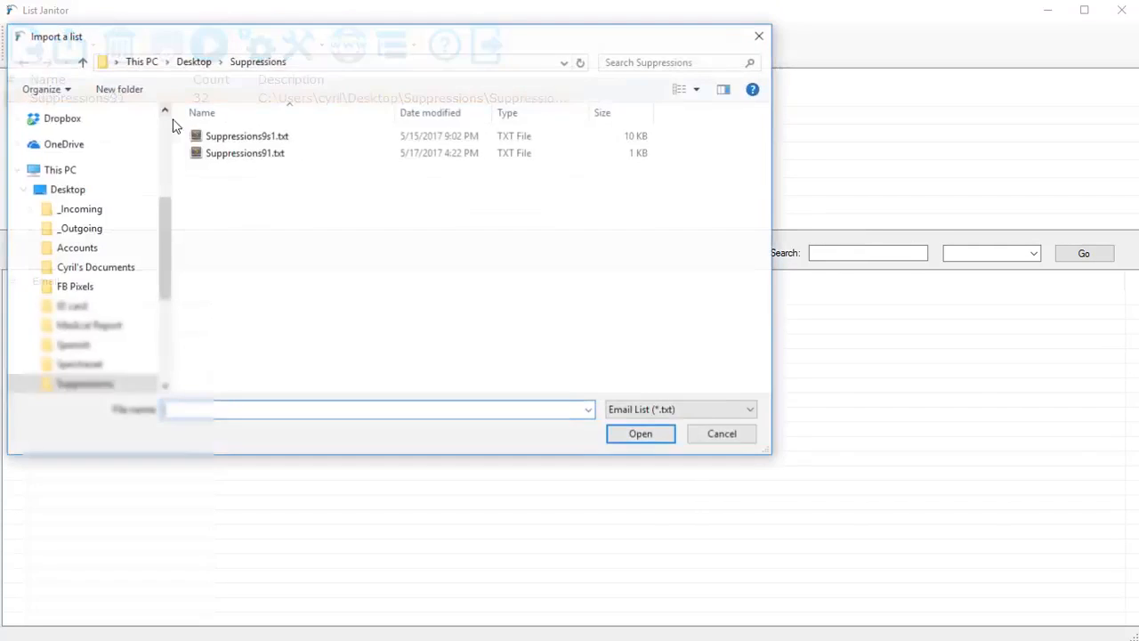
{"action": "left_click", "coordinate": [211, 141]}
{"action": "double_click", "coordinate": [211, 140]}
- Merge the Suppressions91 and Suppressions9s1 lists into a new list named "My compound list"
{"action": "left_click", "coordinate": [214, 118]}
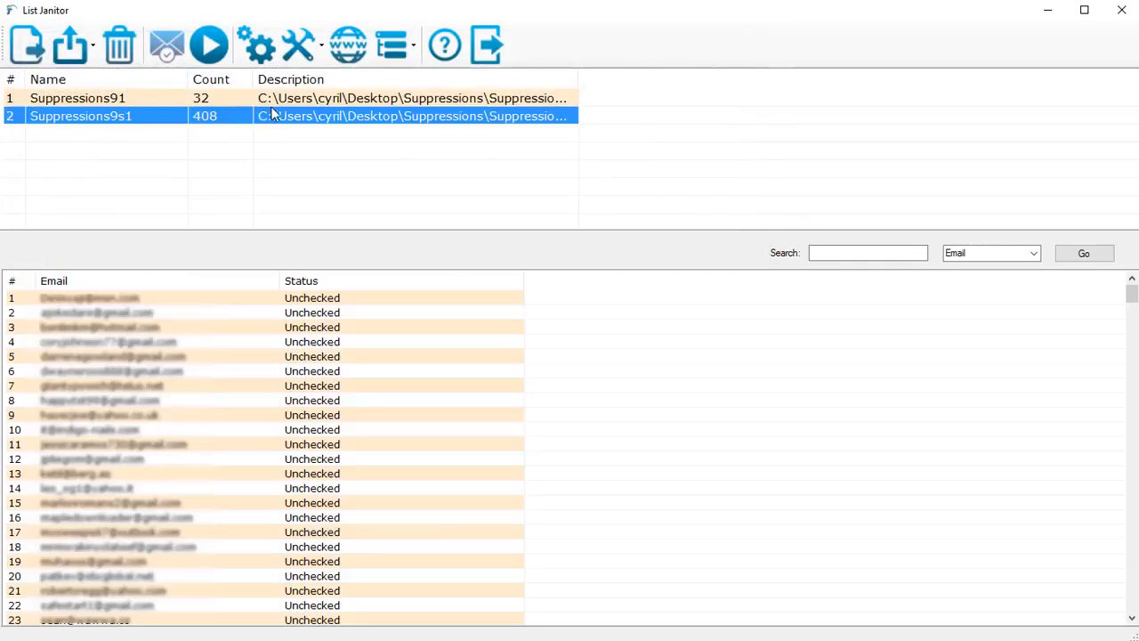
{"action": "left_click", "coordinate": [283, 104]}
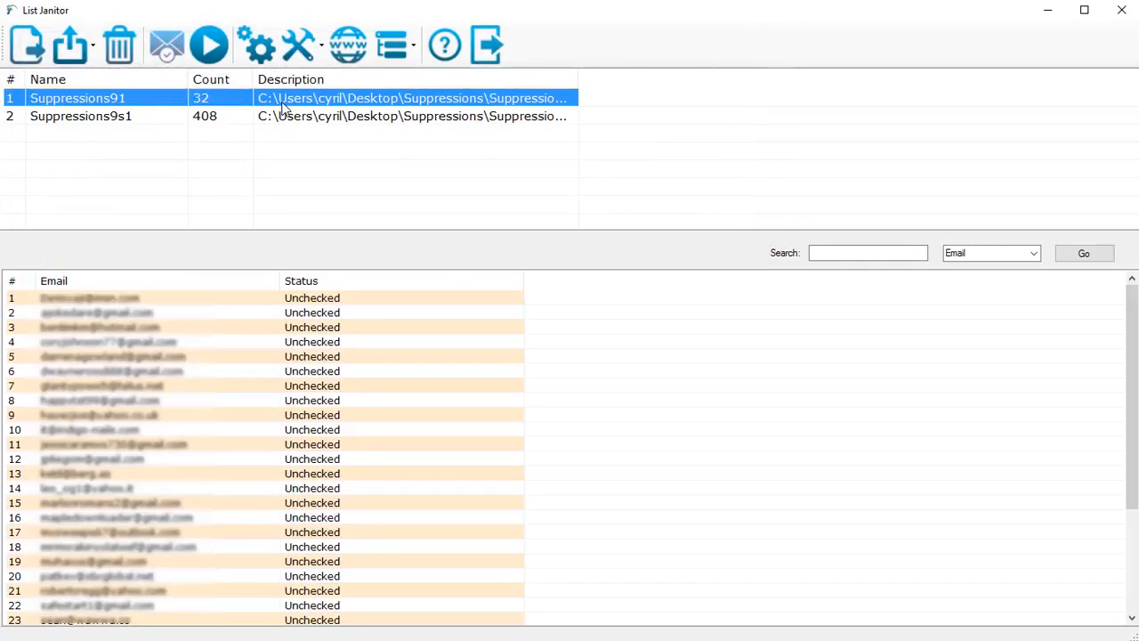
{"action": "left_click", "coordinate": [298, 127], "text": "ctrl"}
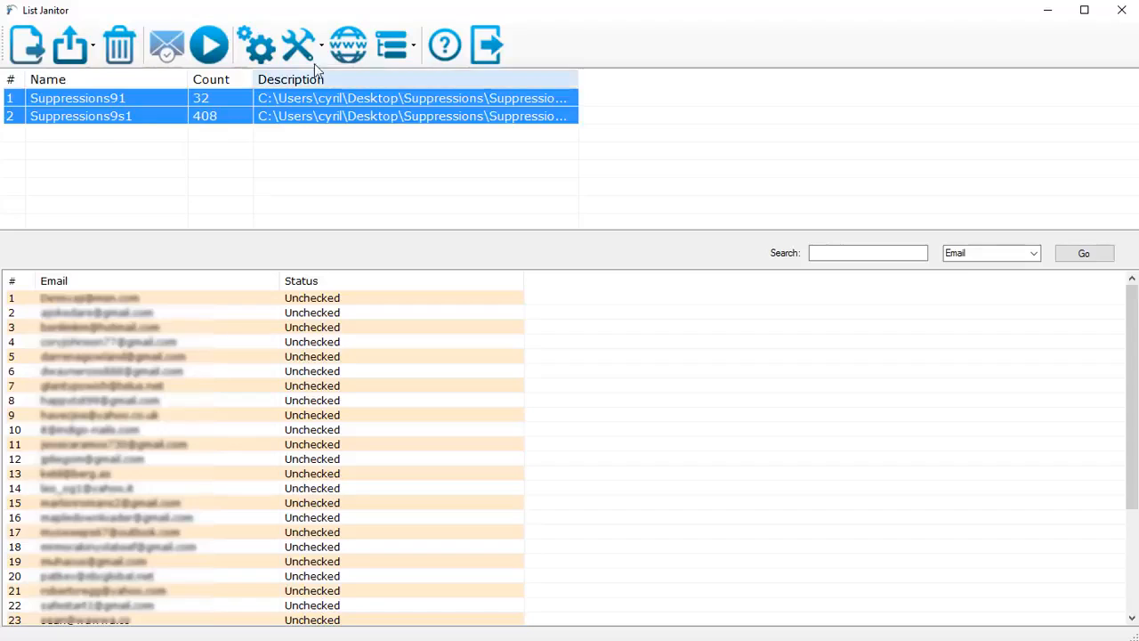
{"action": "left_click", "coordinate": [314, 57]}
{"action": "left_click", "coordinate": [330, 92]}
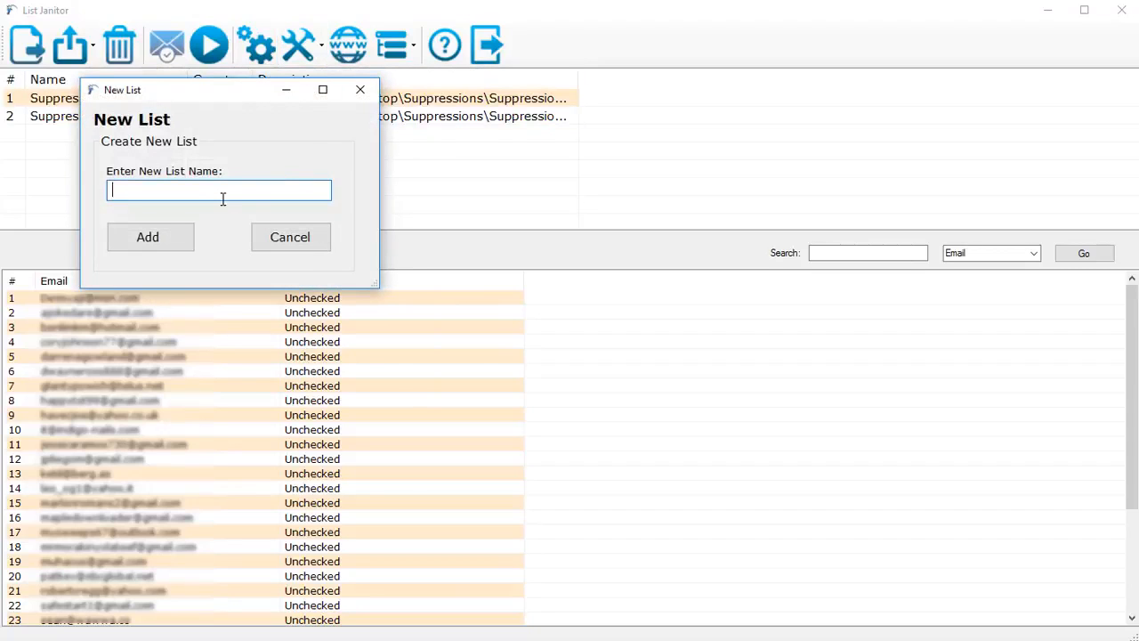
{"action": "type", "text": "My compound list"}
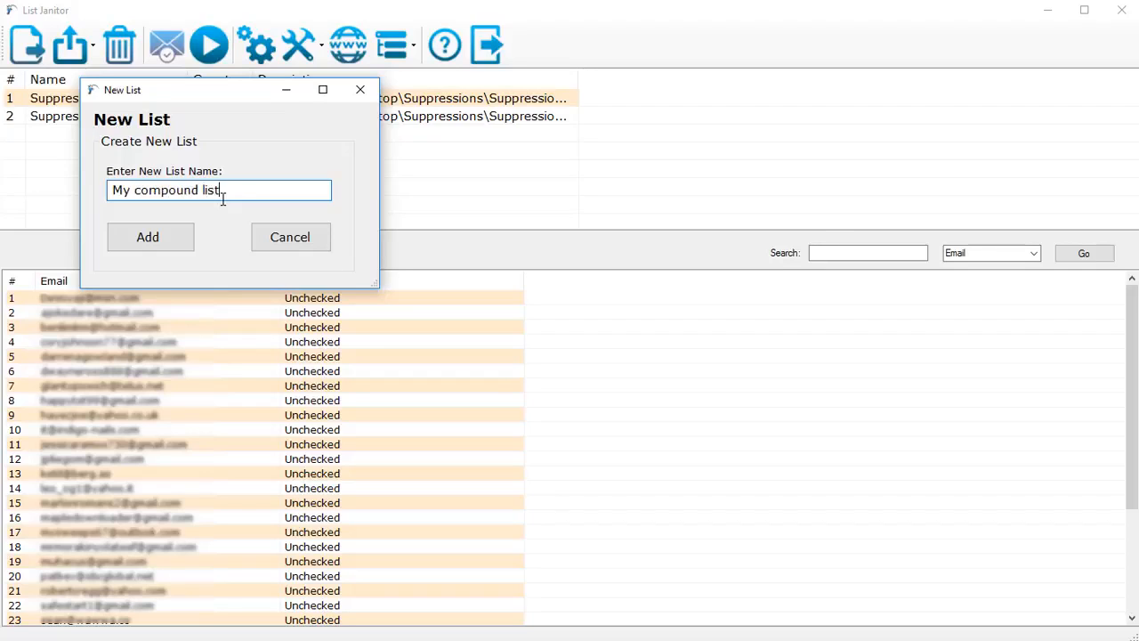
{"action": "left_click", "coordinate": [191, 236]}
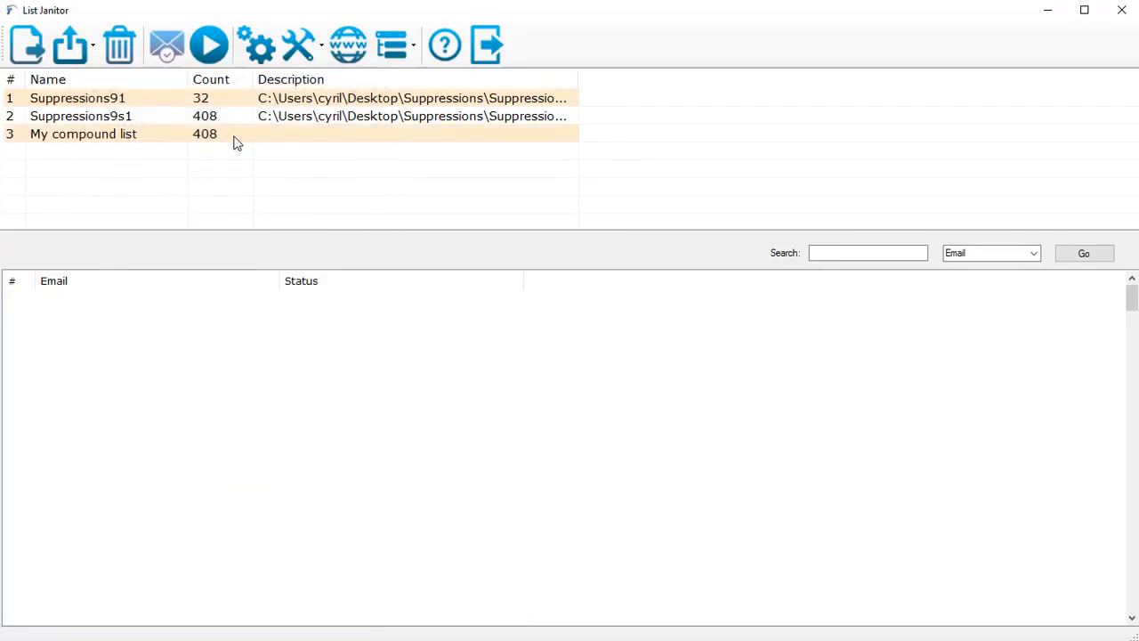
- Examine the contents of My compound list against its two source lists
{"action": "left_click", "coordinate": [163, 134]}
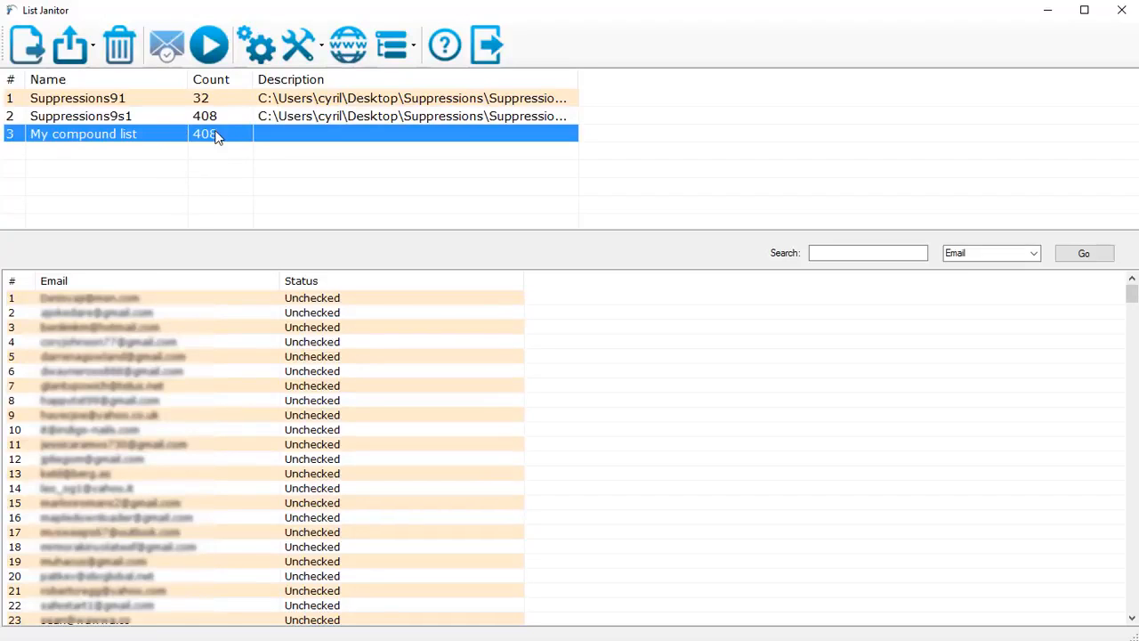
{"action": "left_click", "coordinate": [146, 104]}
{"action": "left_click", "coordinate": [153, 116]}
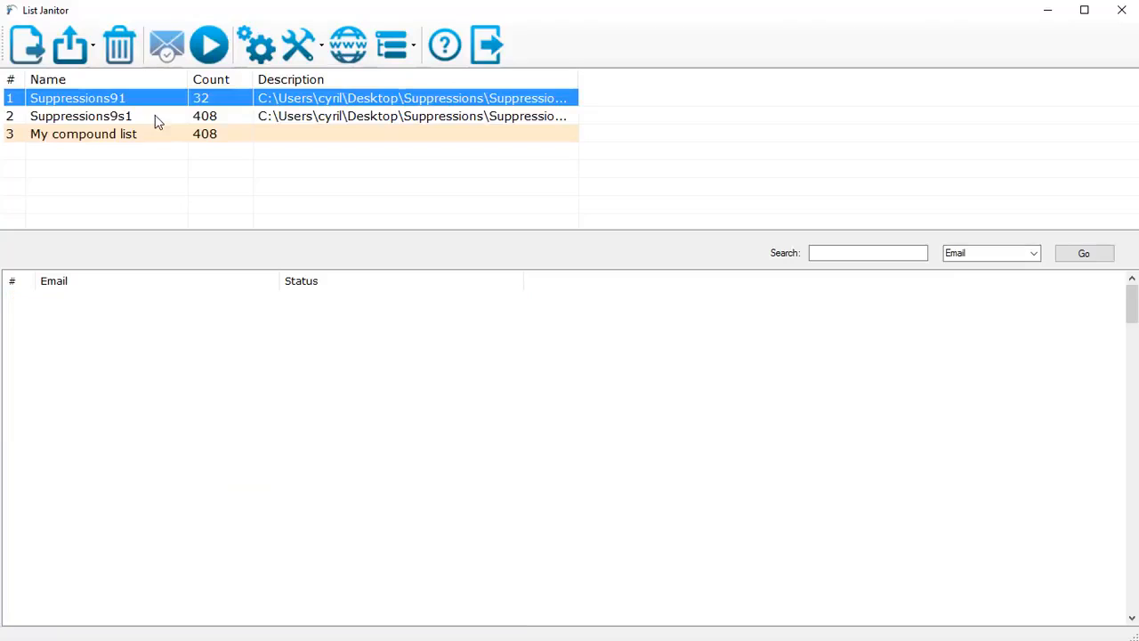
{"action": "left_click", "coordinate": [212, 135]}
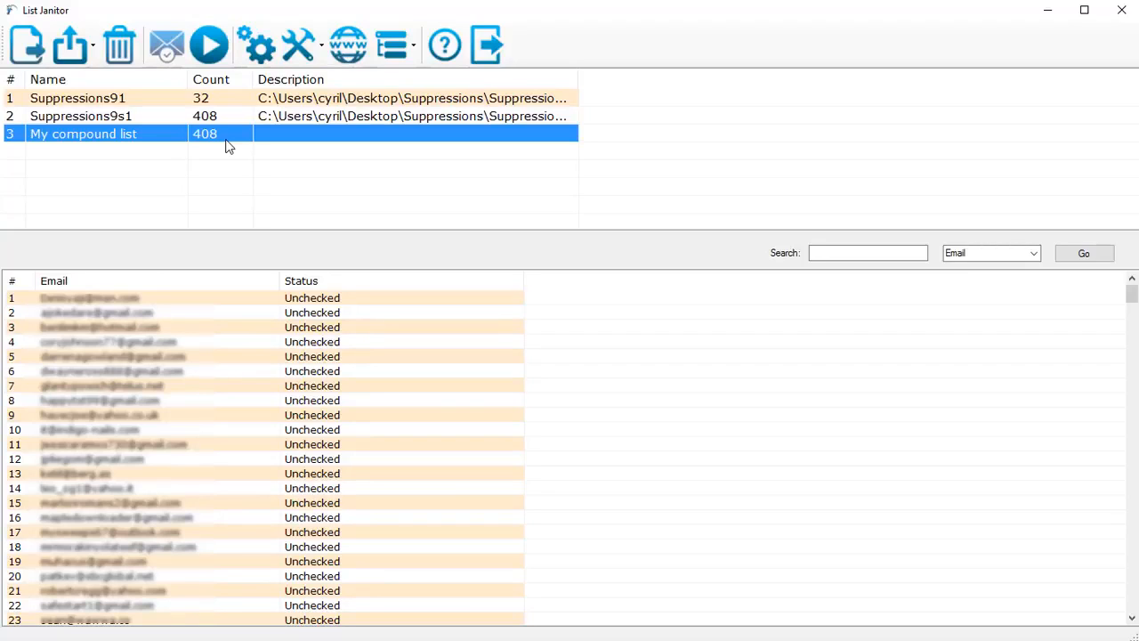
- Subtract the Suppressions91 list from Suppressions9s1, entering "Third List" as the new list name, and view the resulting list
{"action": "left_click", "coordinate": [304, 57]}
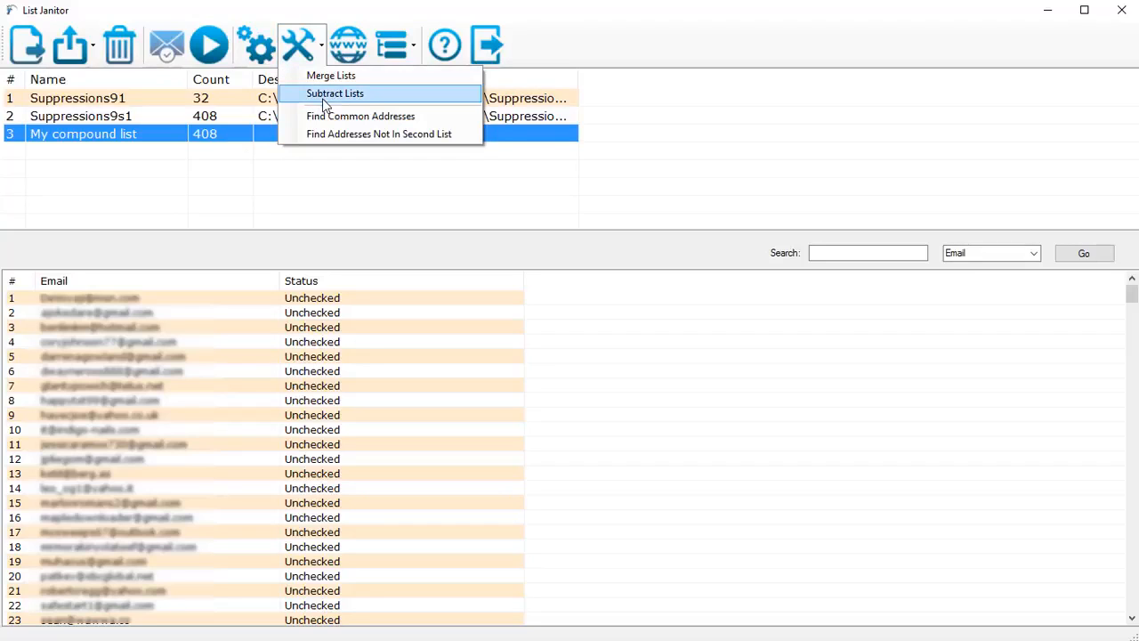
{"action": "left_click", "coordinate": [221, 194]}
{"action": "left_click", "coordinate": [206, 117]}
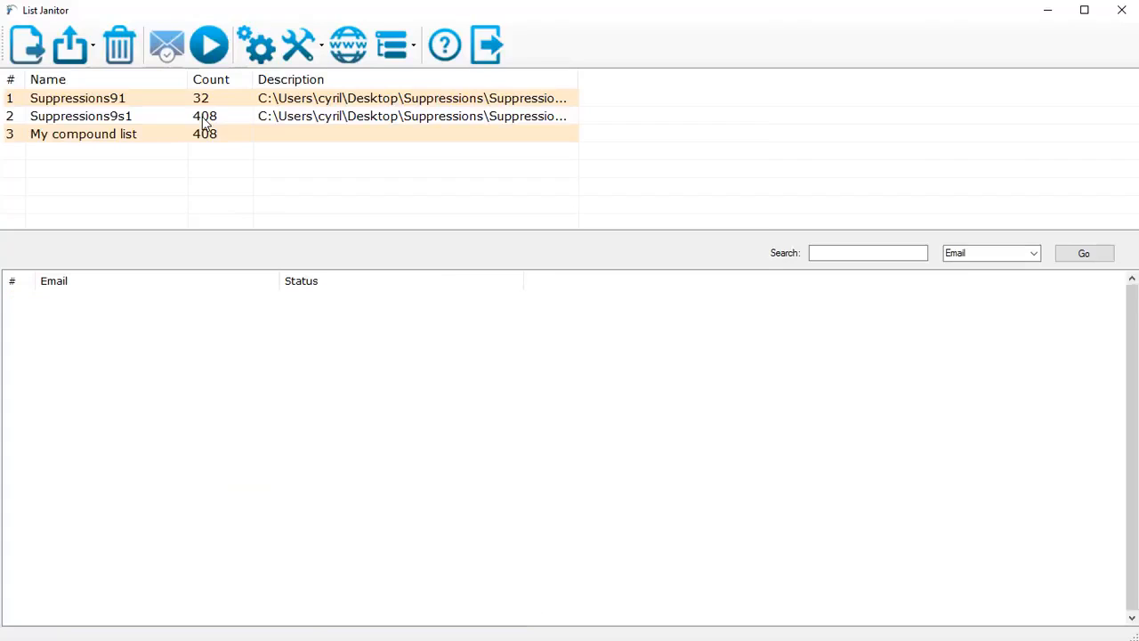
{"action": "left_click", "coordinate": [210, 98]}
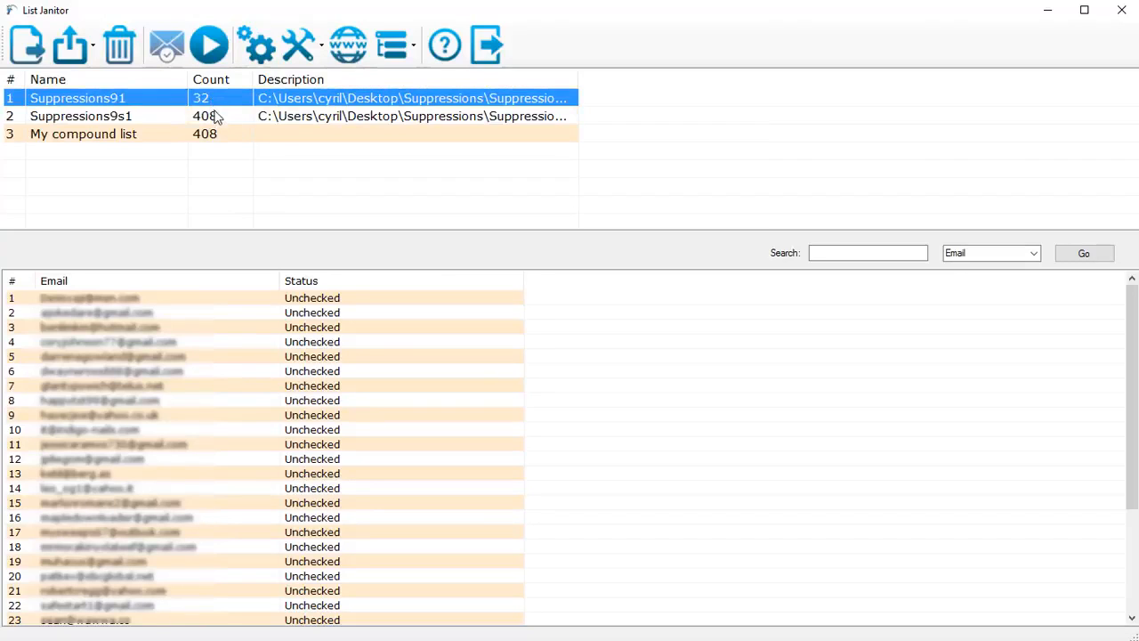
{"action": "left_click", "coordinate": [216, 116], "text": "ctrl"}
{"action": "left_click", "coordinate": [304, 55]}
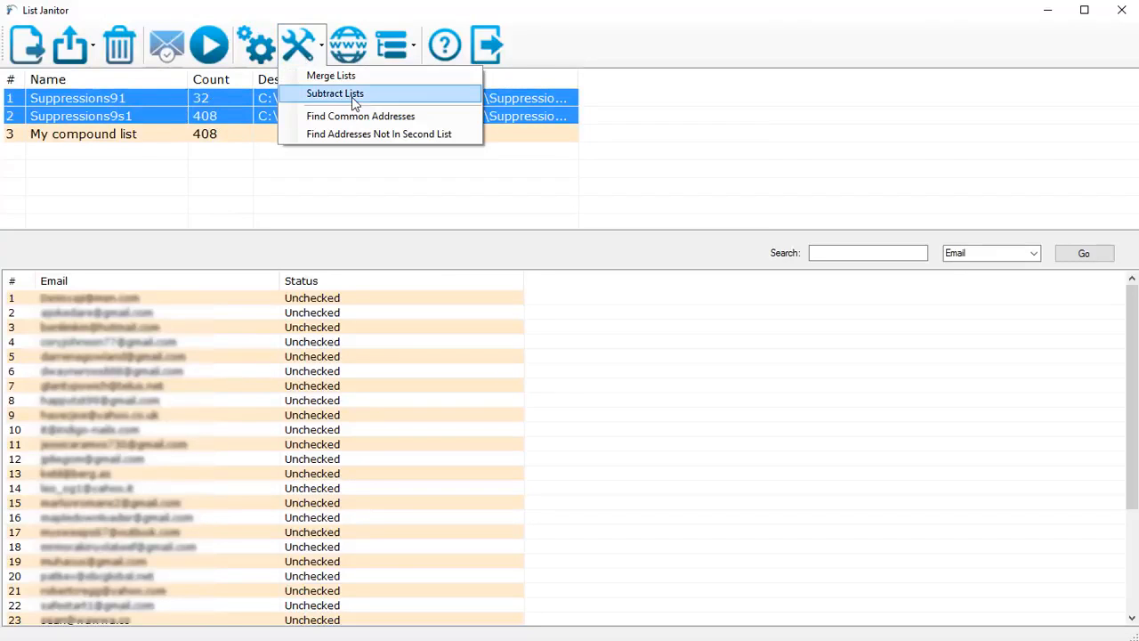
{"action": "left_click", "coordinate": [488, 211]}
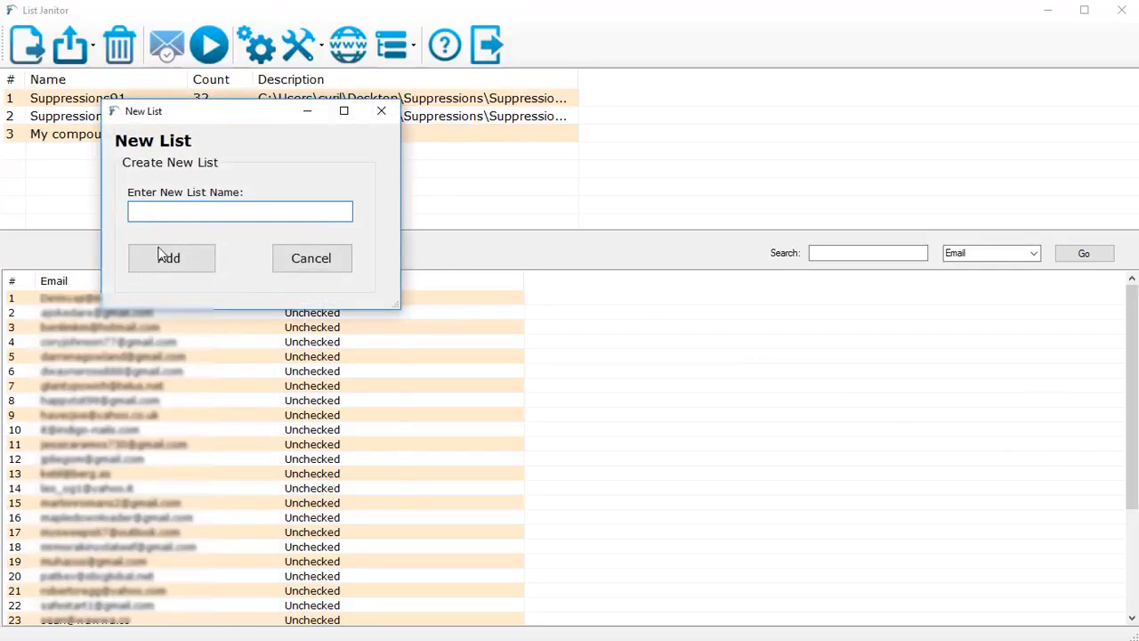
{"action": "type", "text": "Third List"}
{"action": "left_click", "coordinate": [176, 248]}
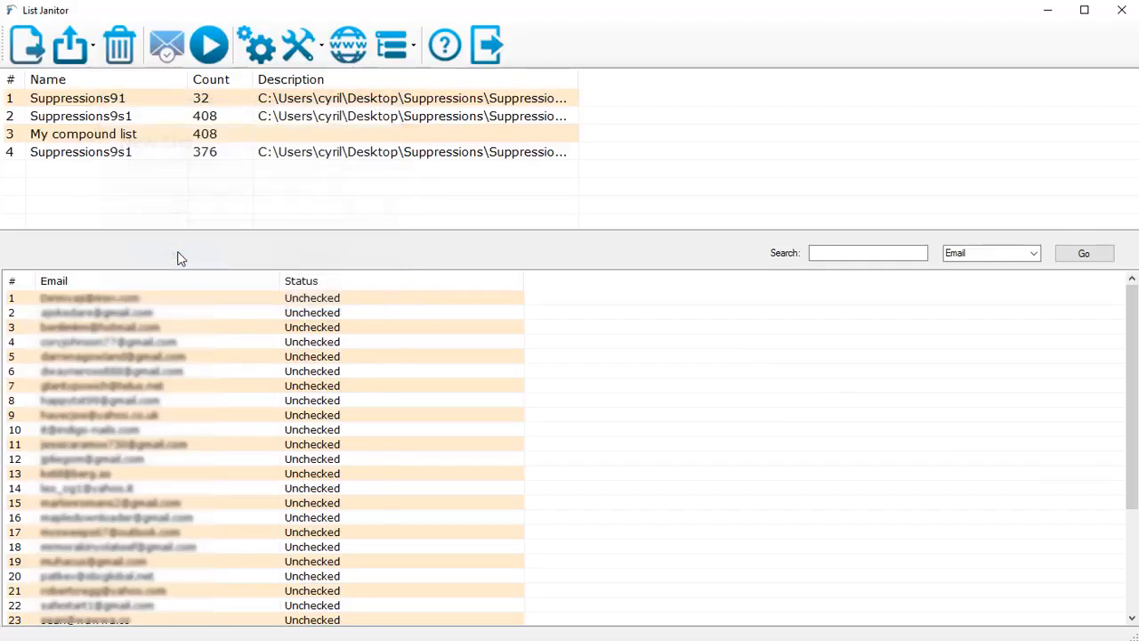
{"action": "left_click", "coordinate": [225, 156]}
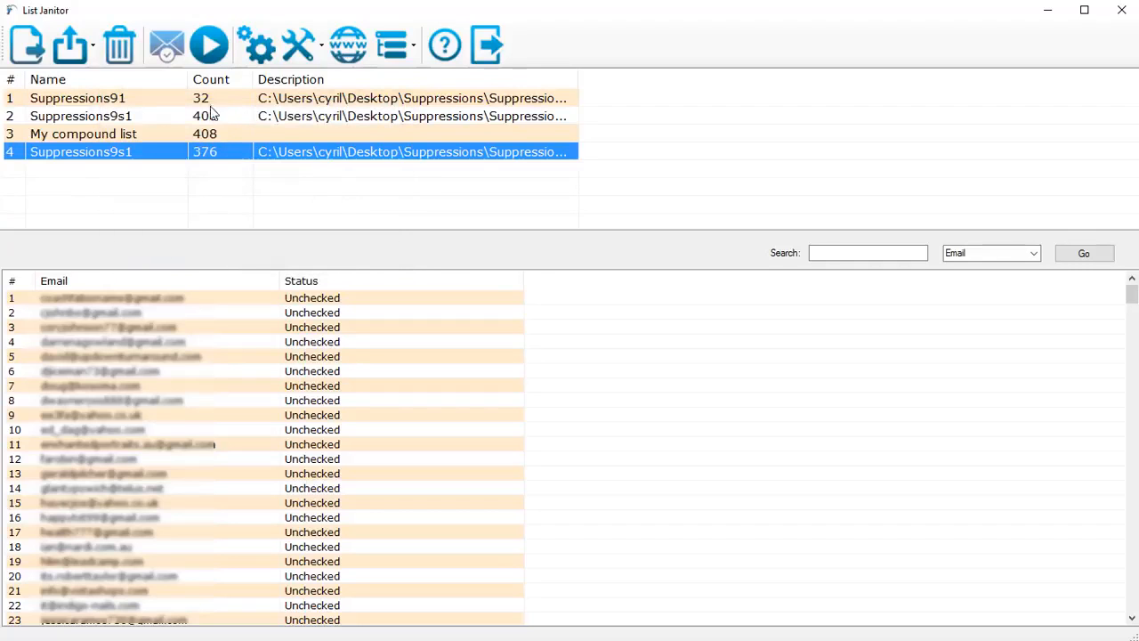
{"action": "left_click", "coordinate": [309, 61]}
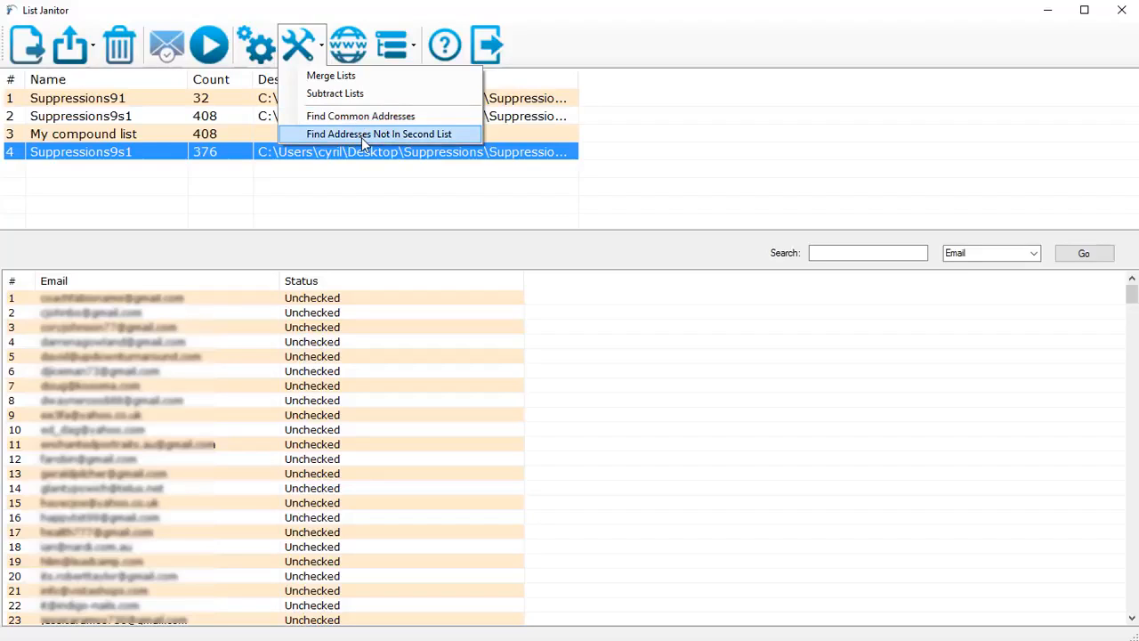
{"action": "left_click", "coordinate": [361, 195]}
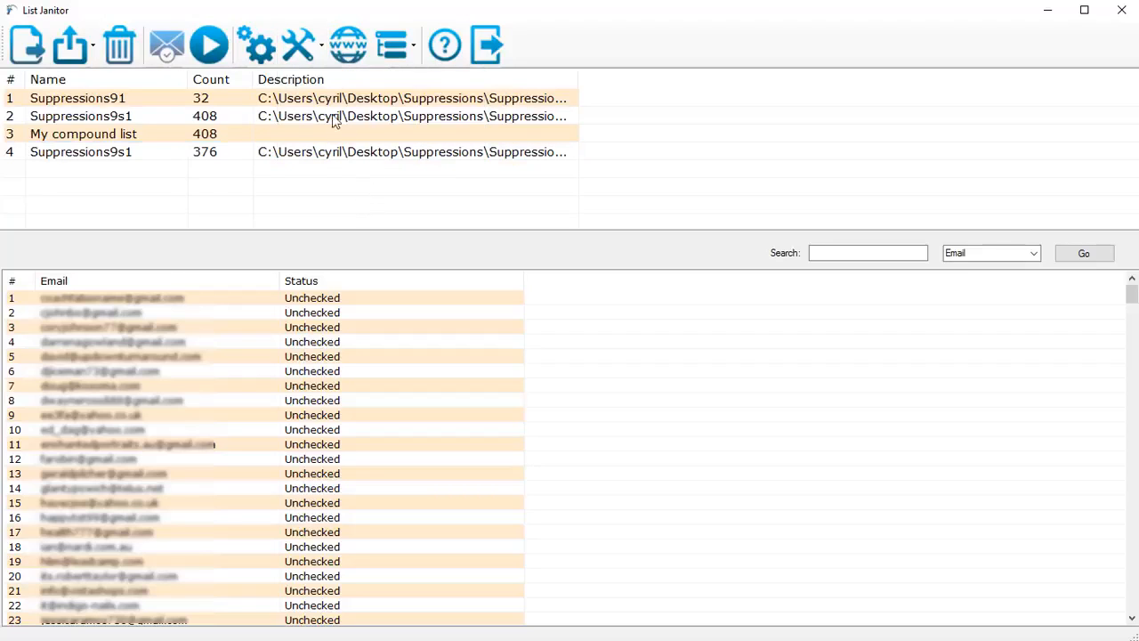
{"action": "left_click", "coordinate": [320, 47]}
{"action": "left_click", "coordinate": [337, 190]}
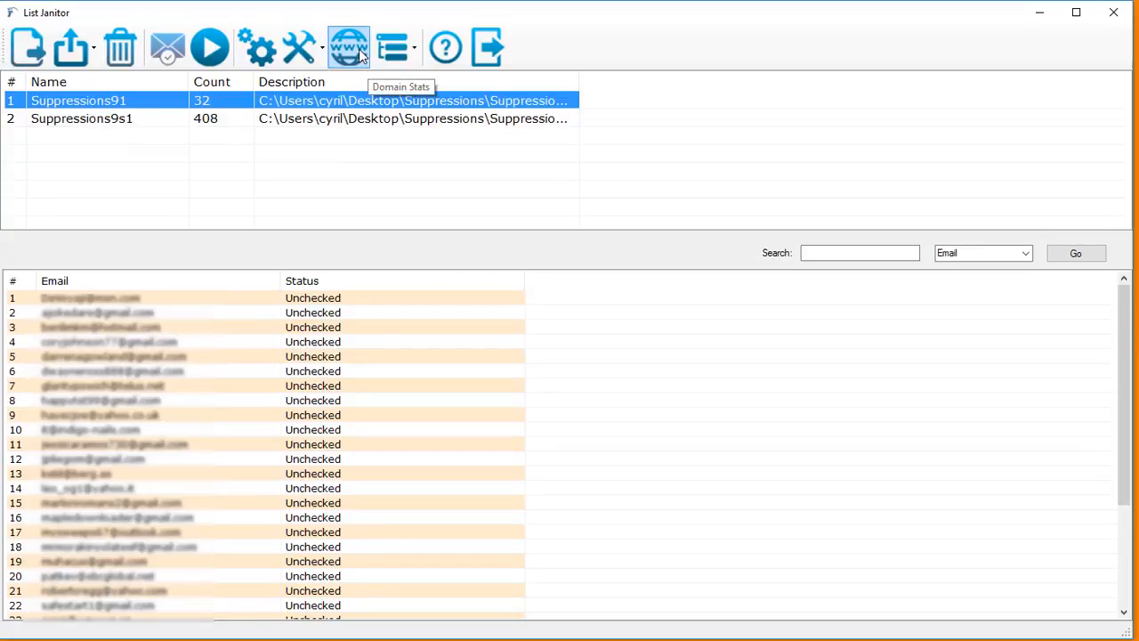
- Open the domain stats for the Suppressions91 list and view the msn.com and gmail.com addresses
{"action": "left_click", "coordinate": [360, 55]}
{"action": "left_click_drag", "start_coordinate": [540, 192], "coordinate": [473, 143]}
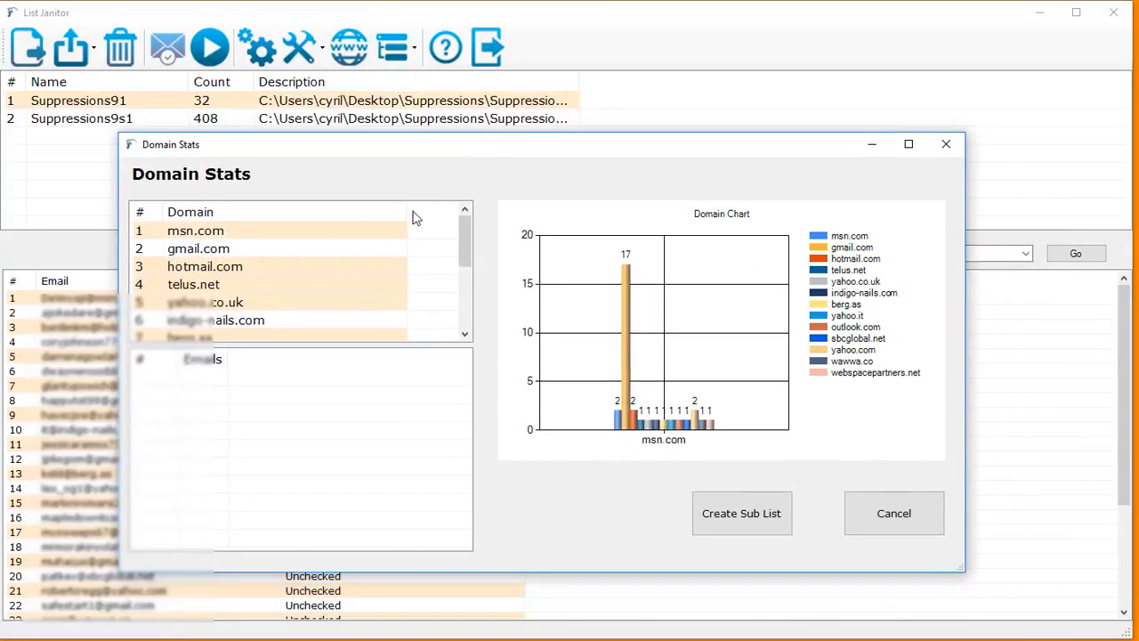
{"action": "left_click", "coordinate": [406, 232]}
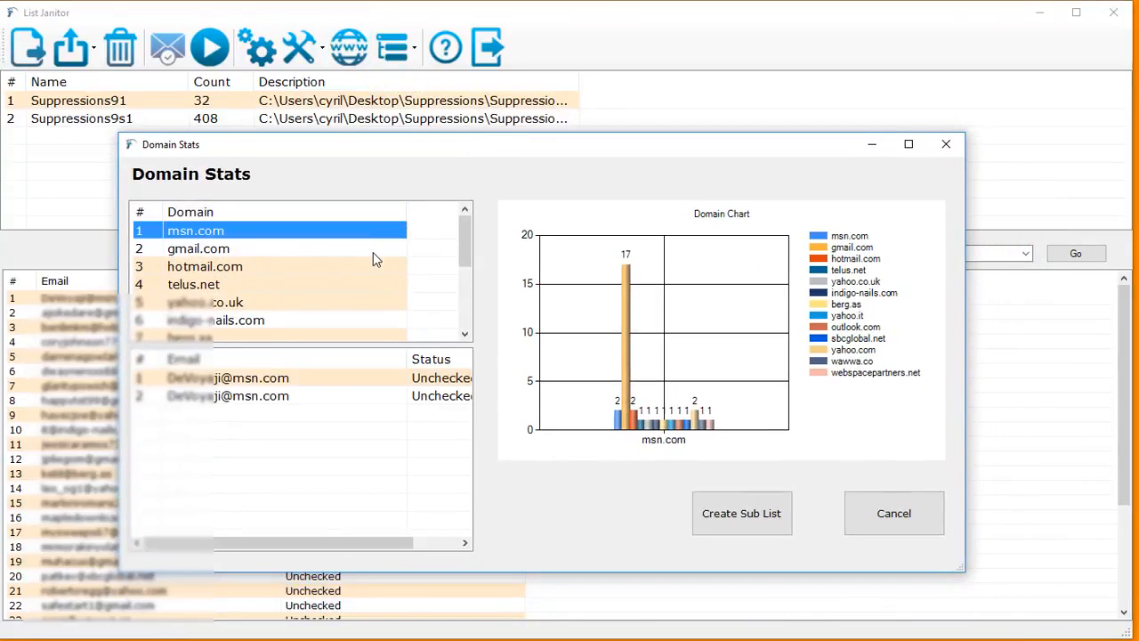
{"action": "left_click", "coordinate": [373, 251]}
{"action": "left_click_drag", "start_coordinate": [473, 416], "coordinate": [469, 369]}
- Review the addresses under the remaining domains, such as hotmail.com and yahoo.com, return to gmail.com and close the domain stats
{"action": "left_click", "coordinate": [301, 283]}
{"action": "left_click", "coordinate": [297, 265]}
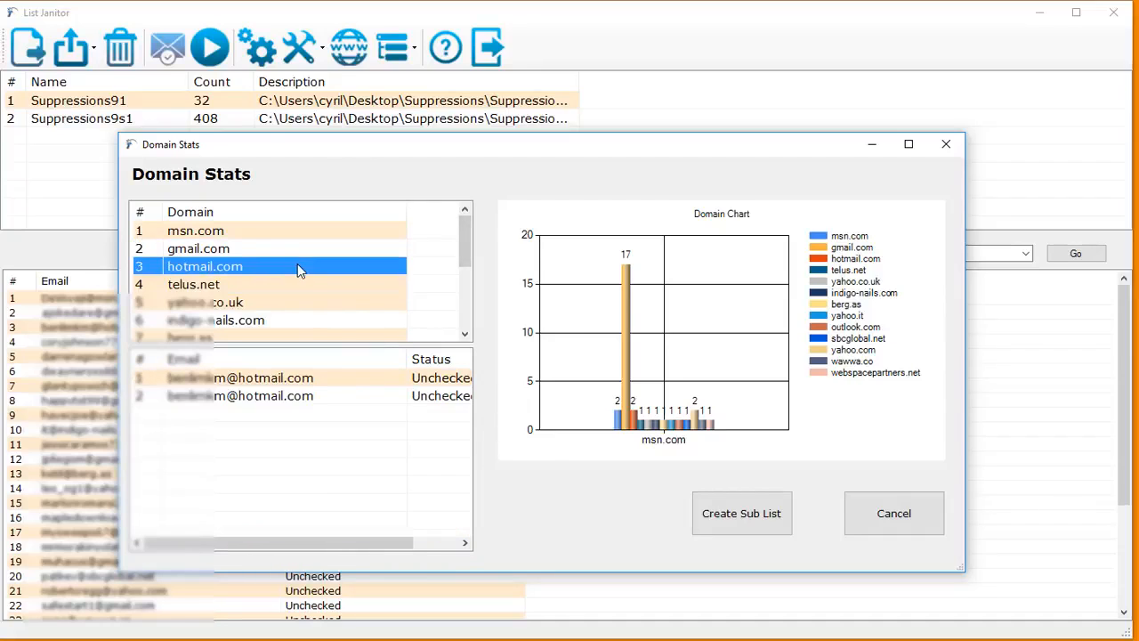
{"action": "left_click", "coordinate": [290, 285]}
{"action": "left_click", "coordinate": [287, 299]}
{"action": "scroll", "coordinate": [289, 303], "scroll_direction": "down", "scroll_amount": 2}
{"action": "left_click", "coordinate": [289, 303]}
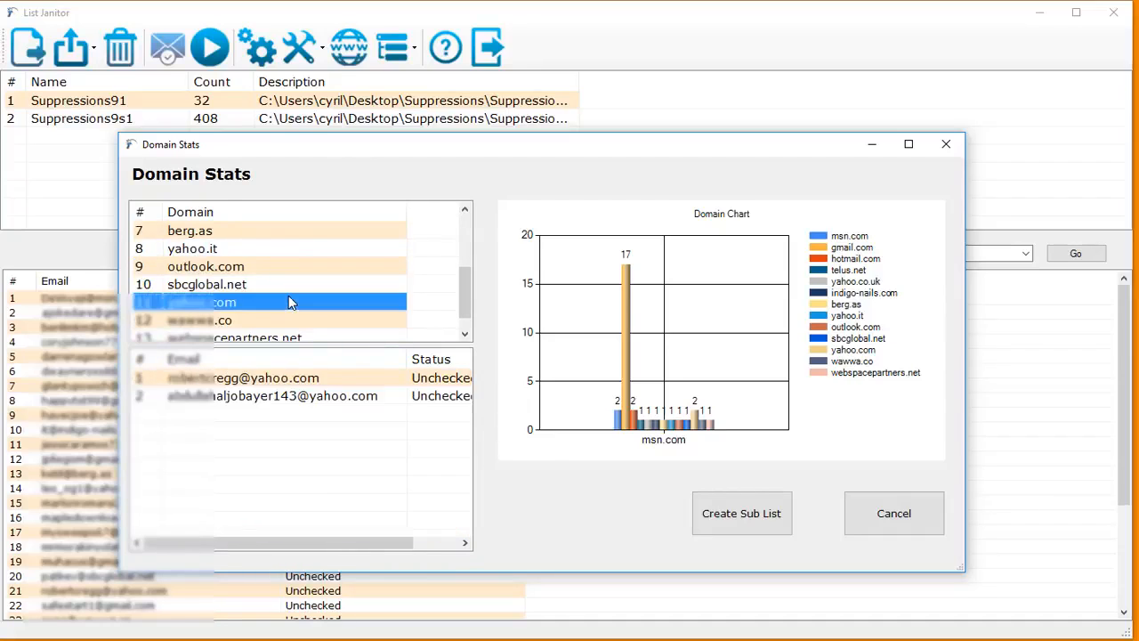
{"action": "scroll", "coordinate": [277, 265], "scroll_direction": "up", "scroll_amount": 2}
{"action": "left_click", "coordinate": [276, 253]}
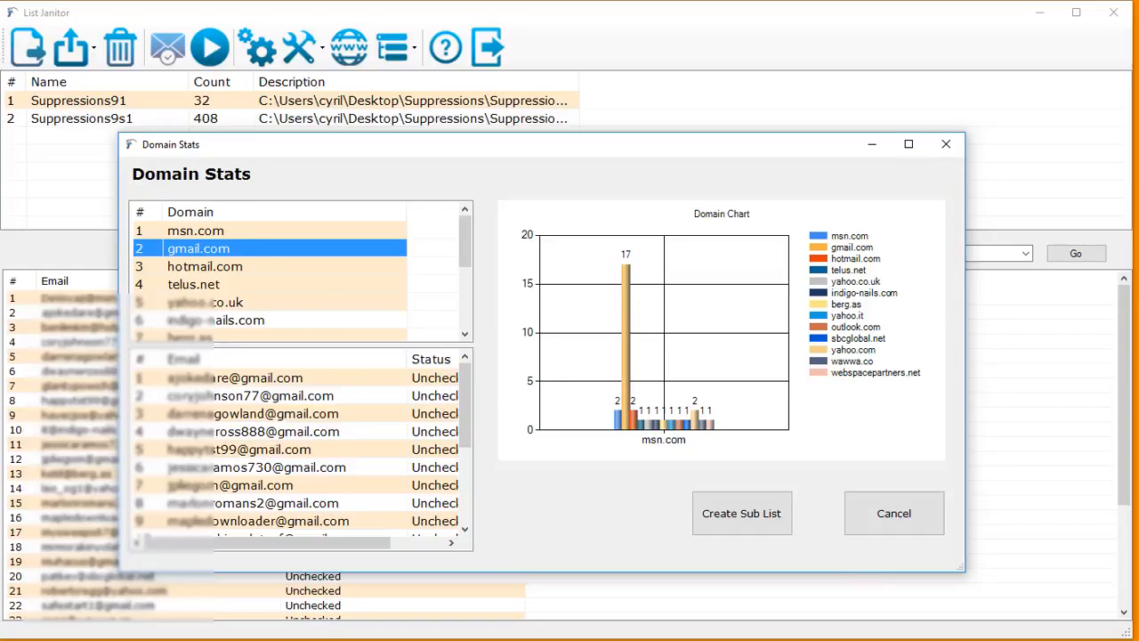
{"action": "left_click", "coordinate": [864, 520]}
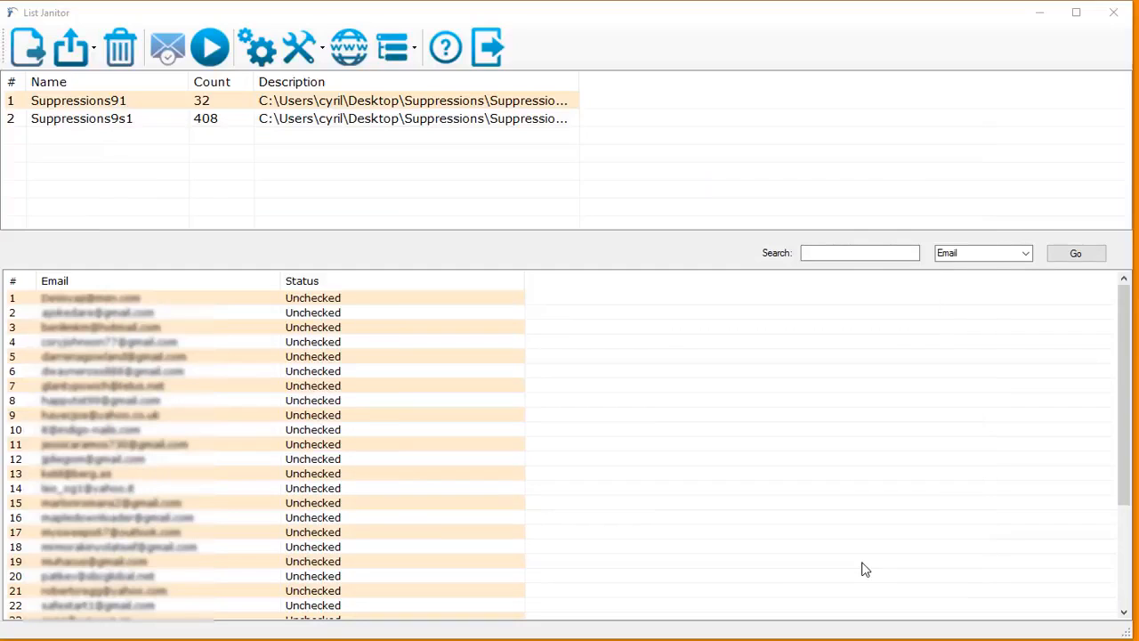
- Add a sub list by count from Suppressions91 with start index 1 and count 10, and select the new list
{"action": "left_click", "coordinate": [400, 55]}
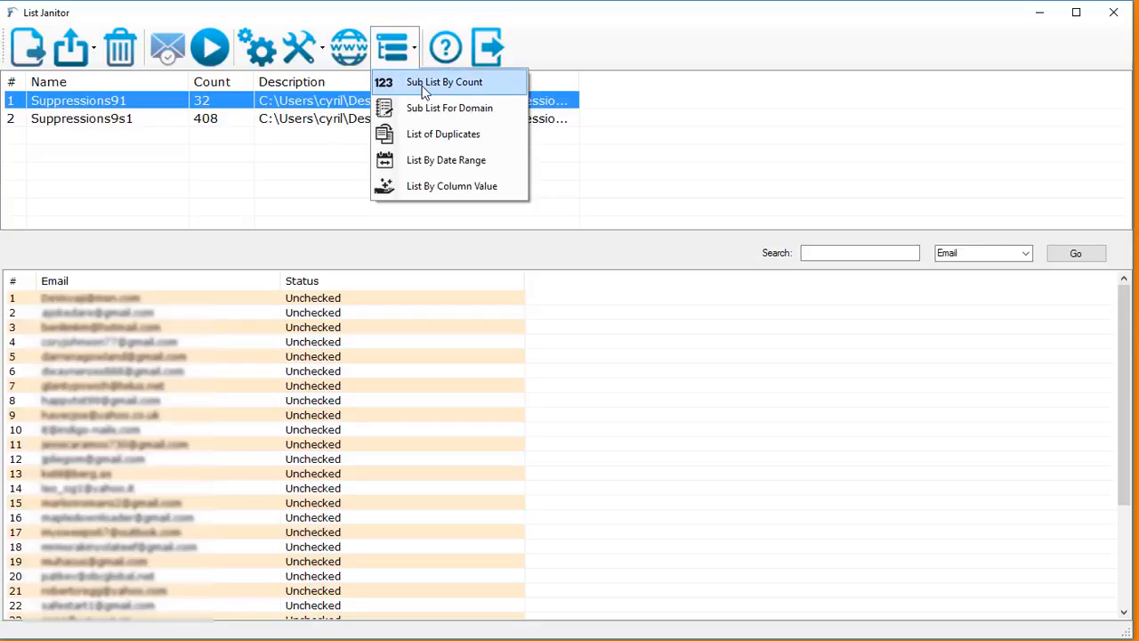
{"action": "left_click", "coordinate": [424, 91]}
{"action": "left_click_drag", "start_coordinate": [458, 178], "coordinate": [580, 139]}
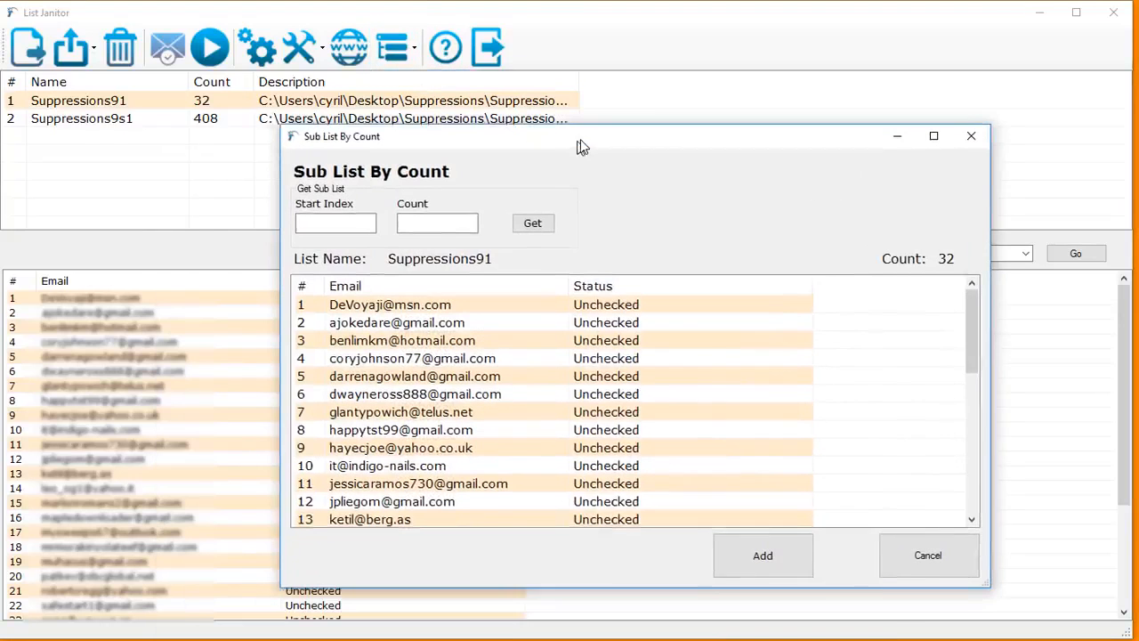
{"action": "left_click", "coordinate": [373, 220]}
{"action": "type", "text": "1"}
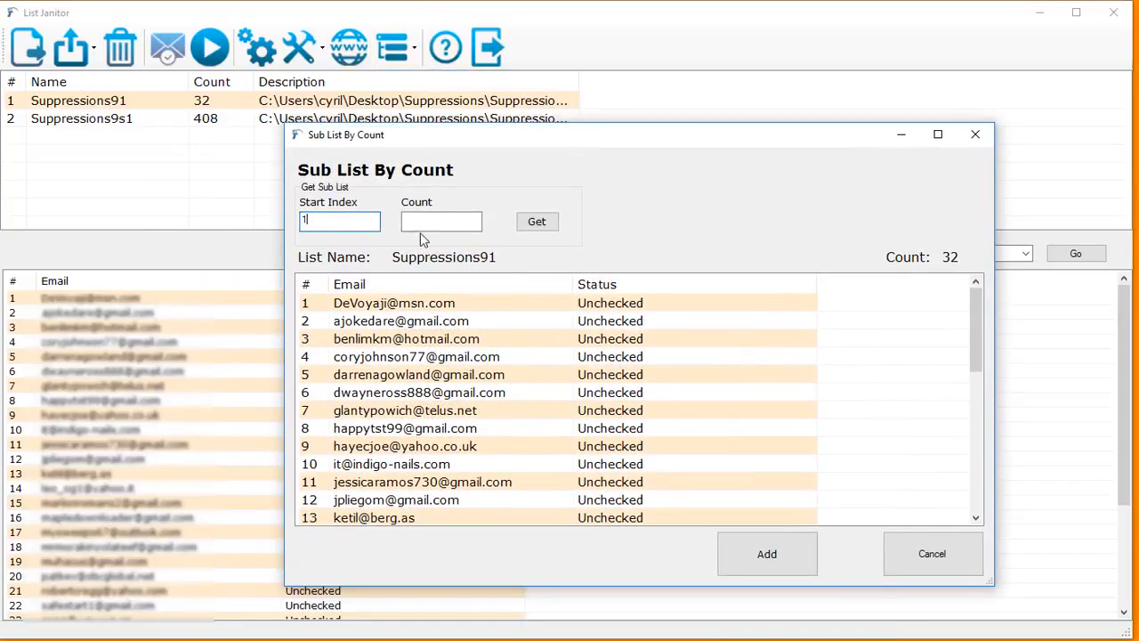
{"action": "left_click", "coordinate": [432, 223]}
{"action": "type", "text": "10"}
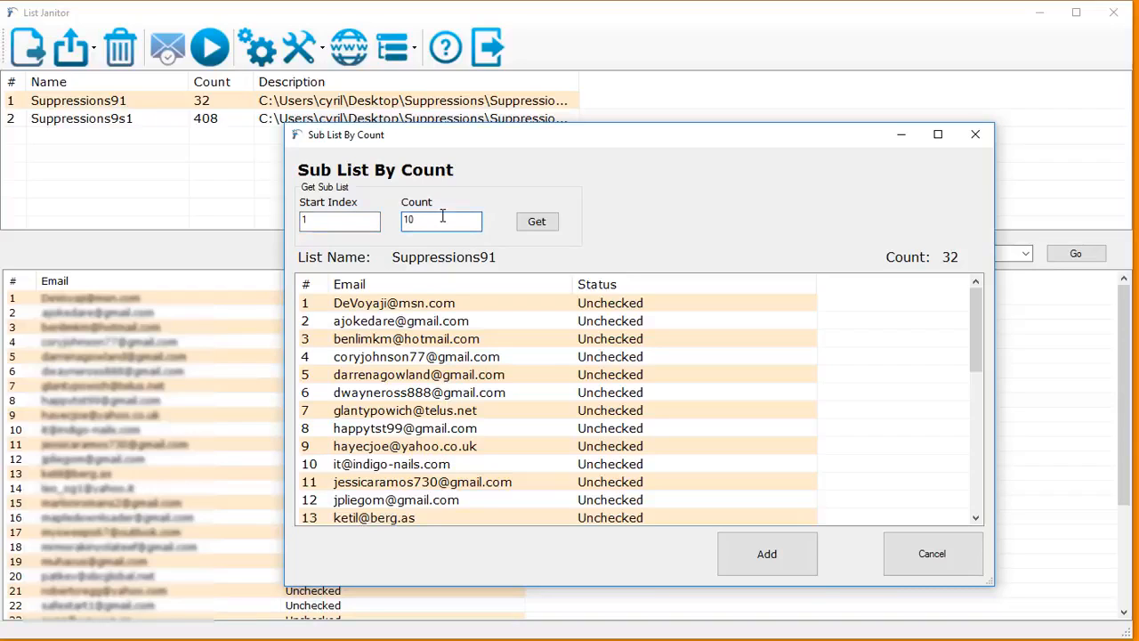
{"action": "left_click", "coordinate": [786, 560]}
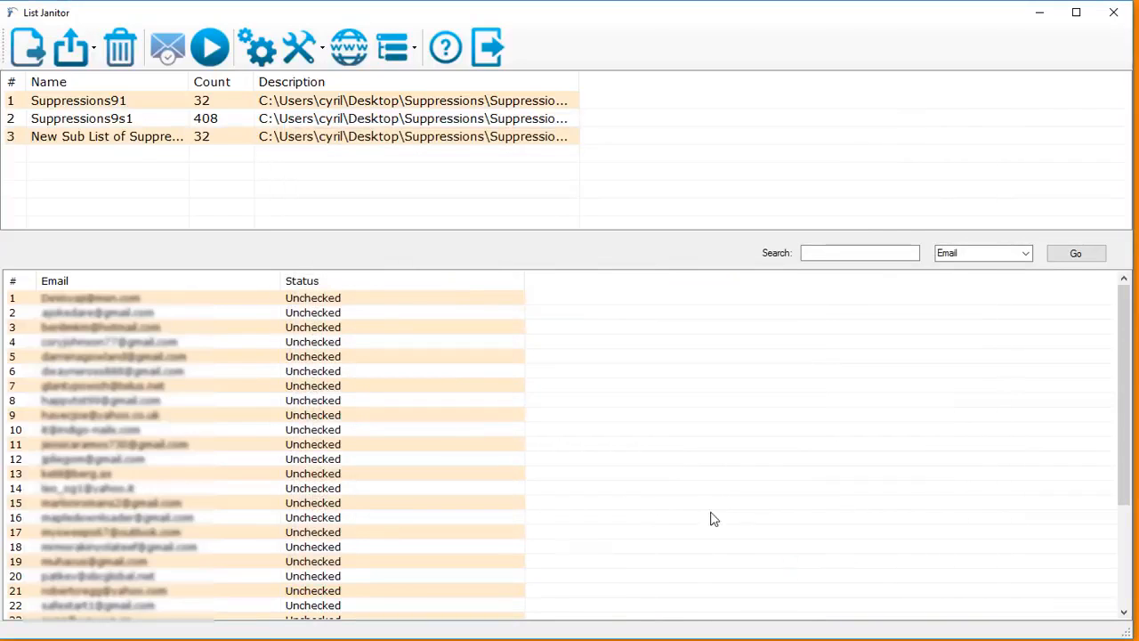
{"action": "left_click", "coordinate": [177, 145]}
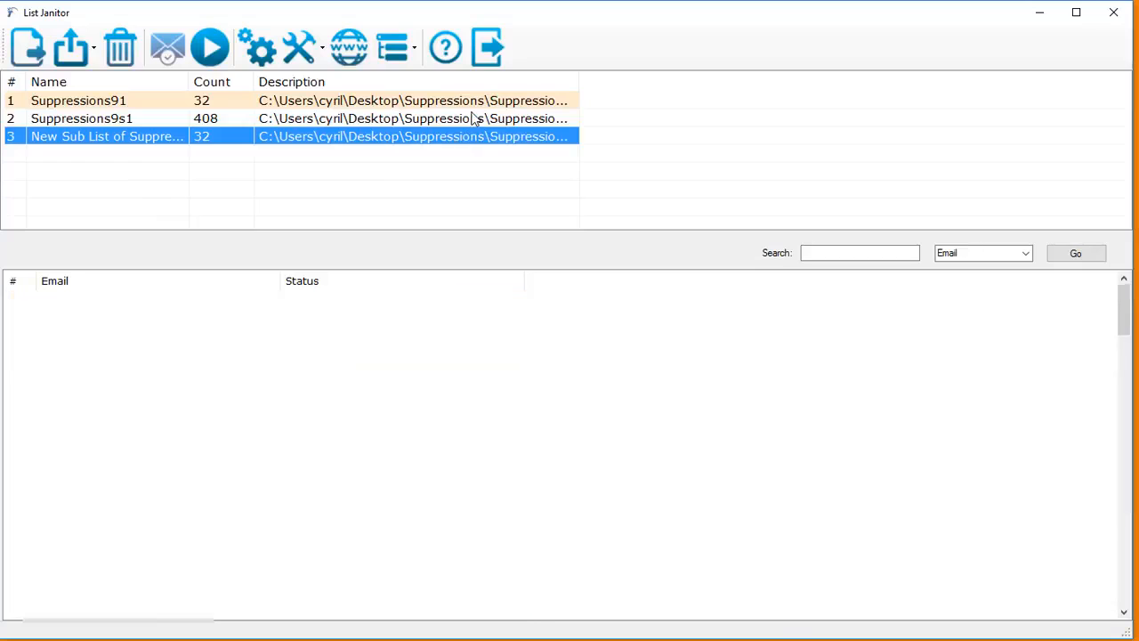
{"action": "left_click", "coordinate": [474, 118]}
{"action": "left_click", "coordinate": [461, 100]}
{"action": "left_click", "coordinate": [394, 47]}
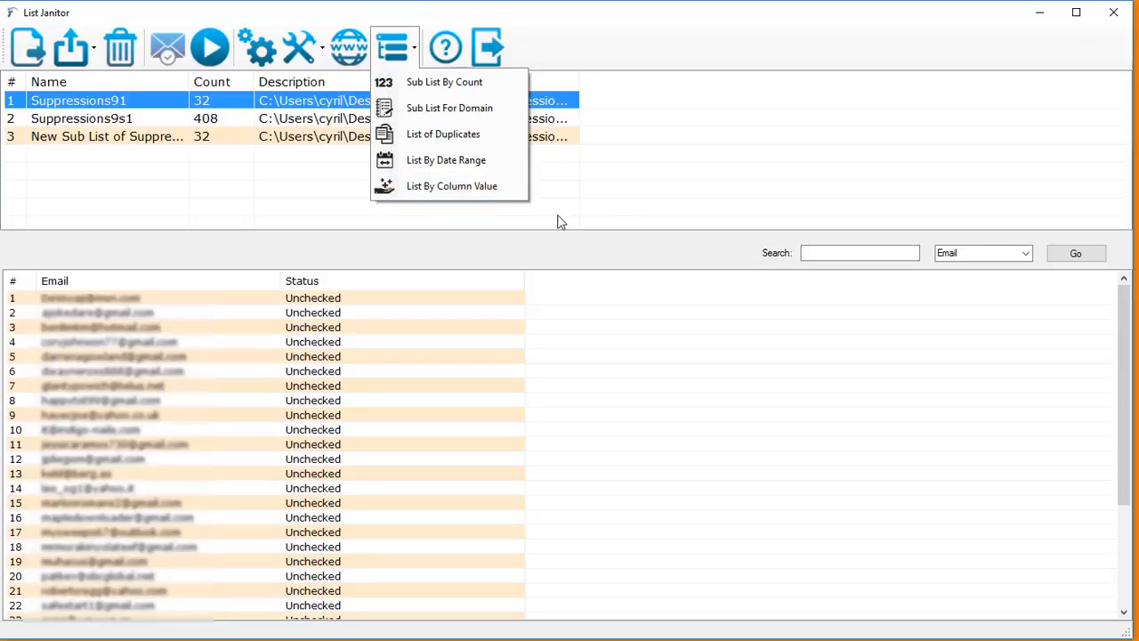
{"action": "left_click", "coordinate": [646, 206]}
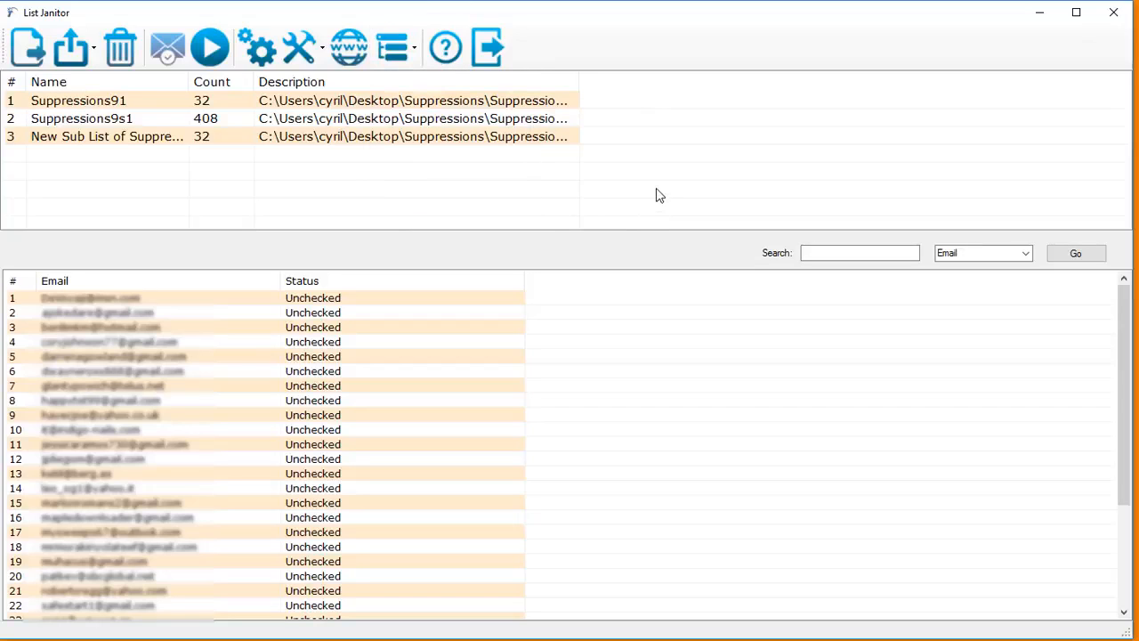